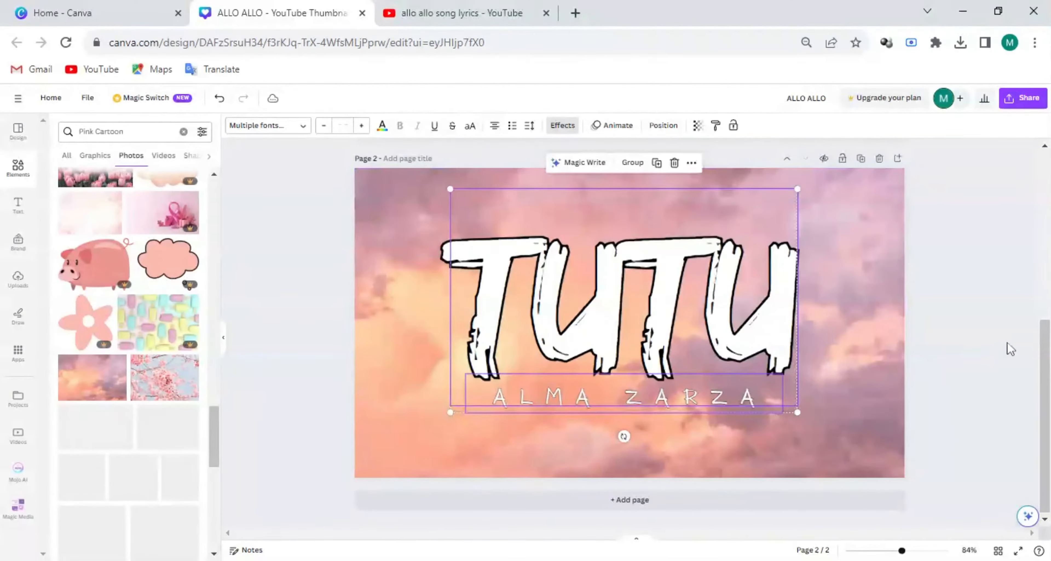
left_click(1023, 98)
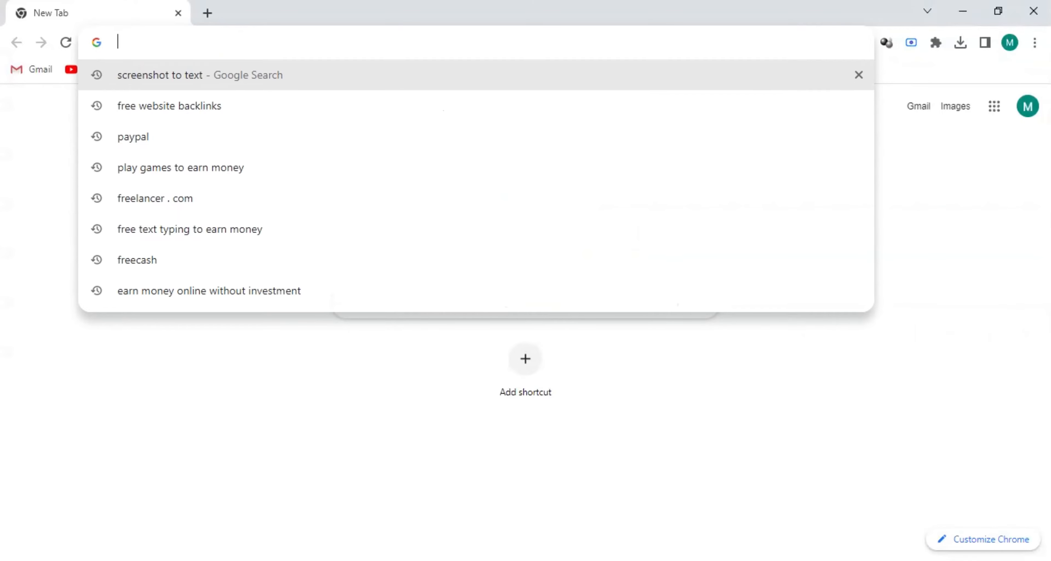
- Open the Canva website and create a blank YouTube Thumbnail design
type("canva")
key("Return")
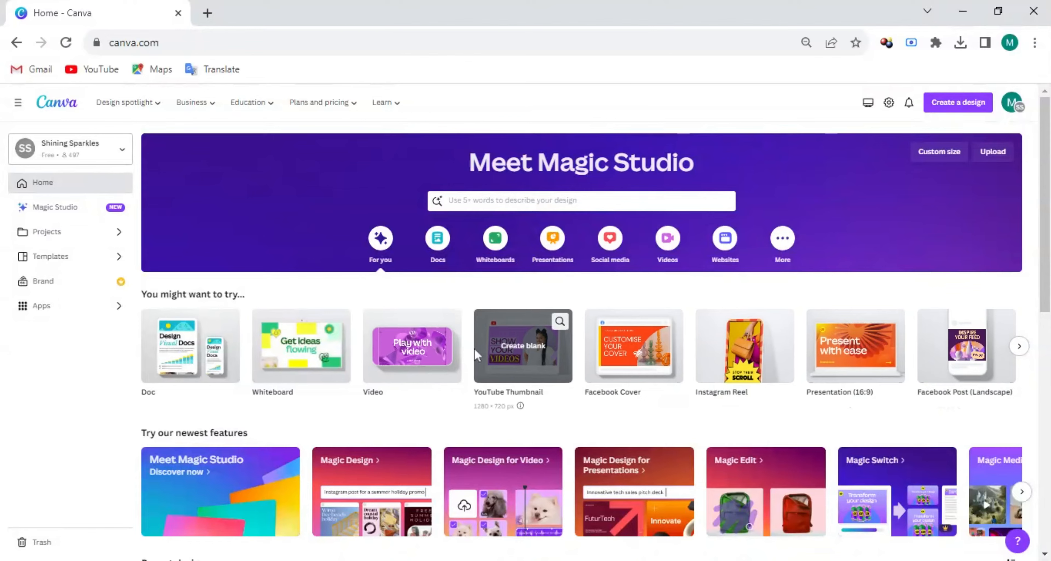
left_click(529, 384)
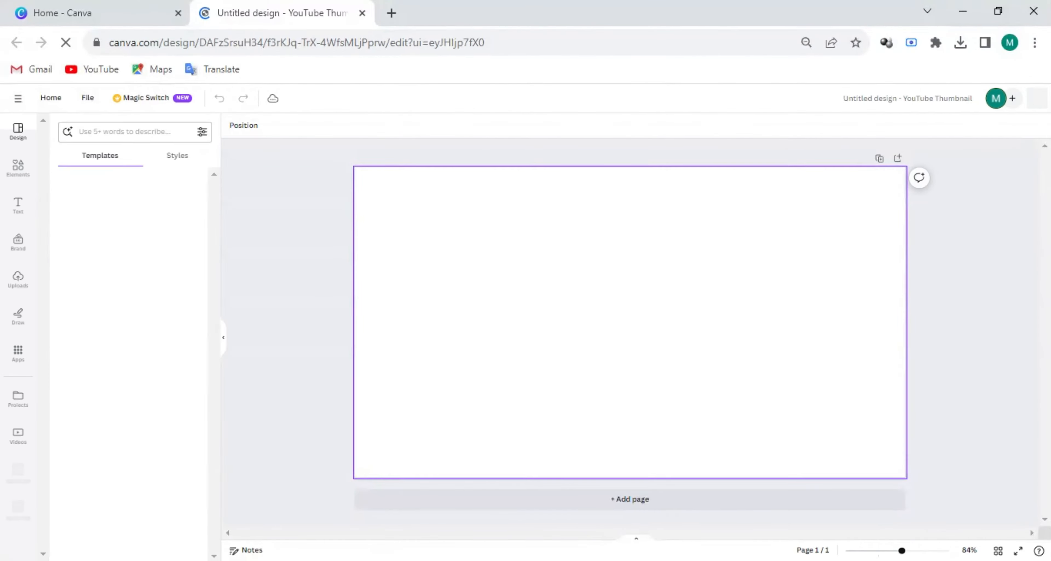
- Apply the "sunrise" music mix template with the mountain night sky to the blank thumbnail page
scroll(166, 463, "down", 5)
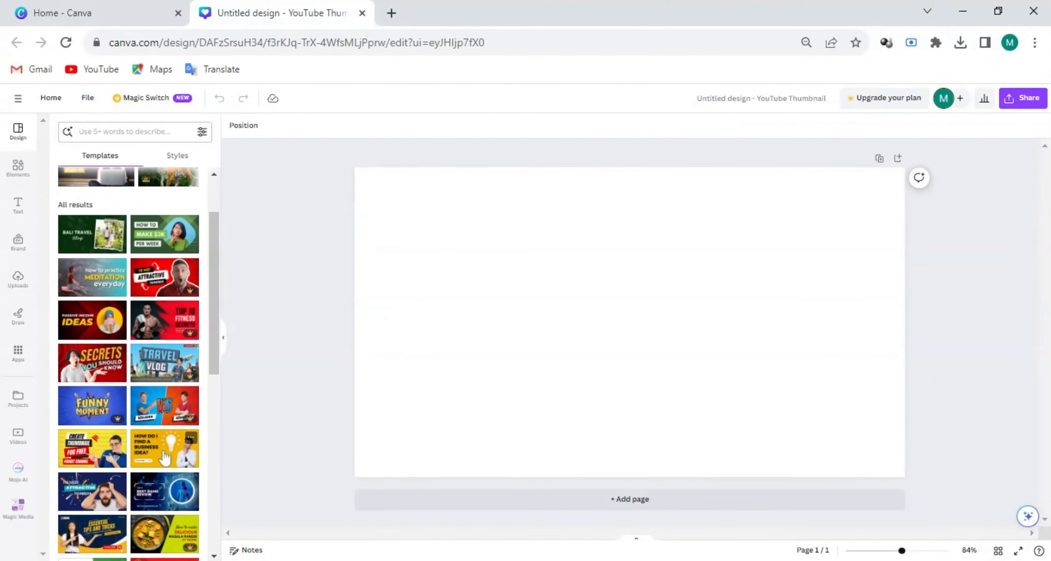
scroll(166, 464, "down", 3)
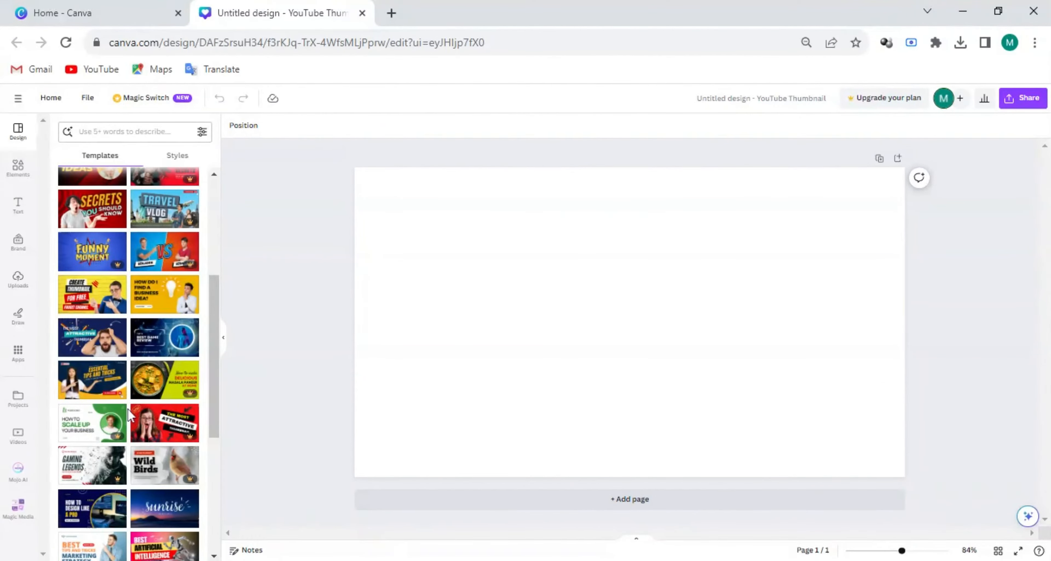
scroll(128, 409, "down", 3)
scroll(178, 447, "down", 6)
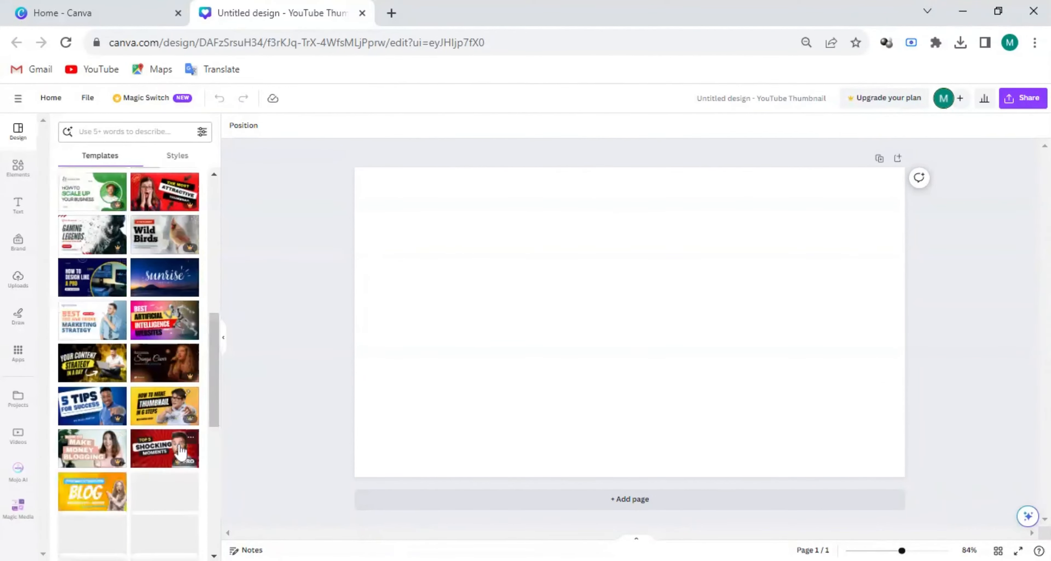
left_click(174, 271)
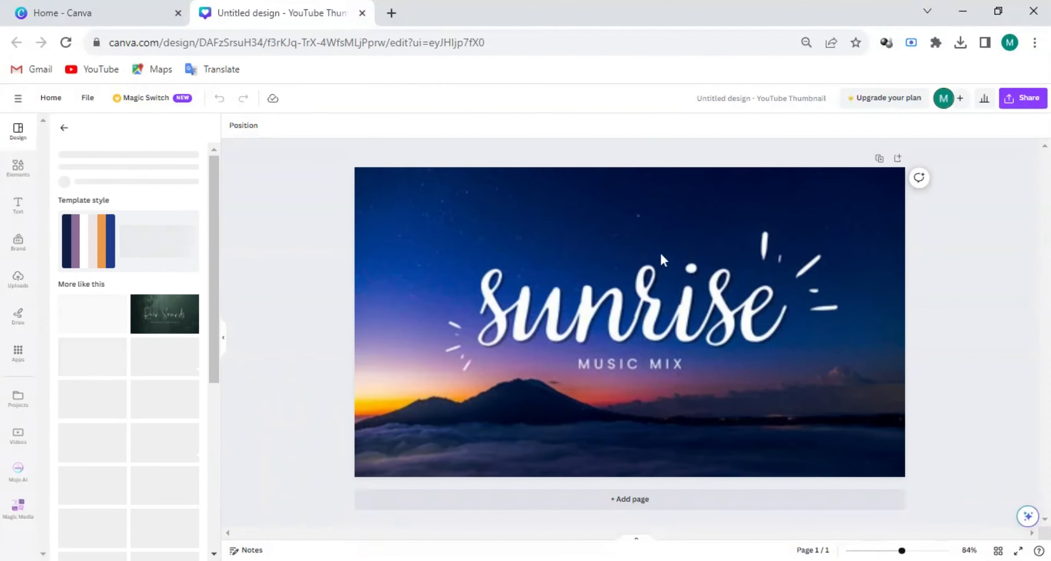
left_click(529, 345)
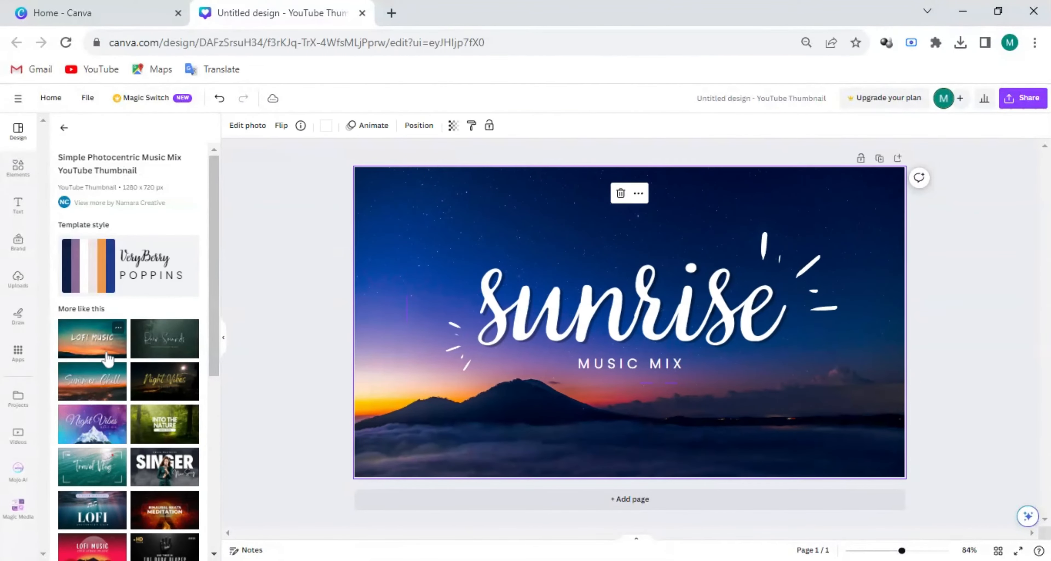
- Open YouTube in a new browser tab, search for "allo allo song lyrics" and look through the result thumbnails
left_click(390, 13)
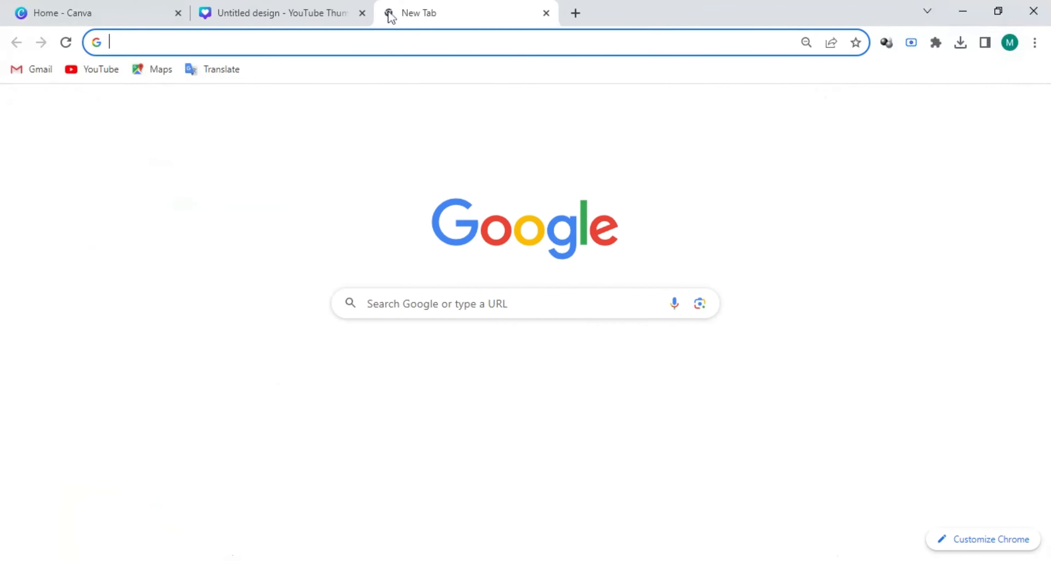
type("you")
key("Return")
left_click(389, 100)
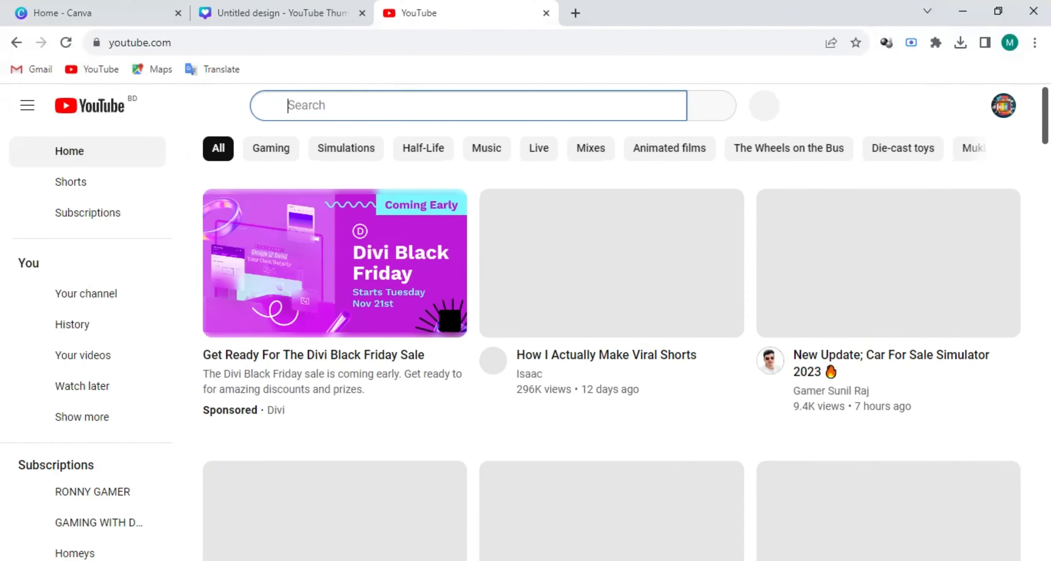
type("Allo Allo ")
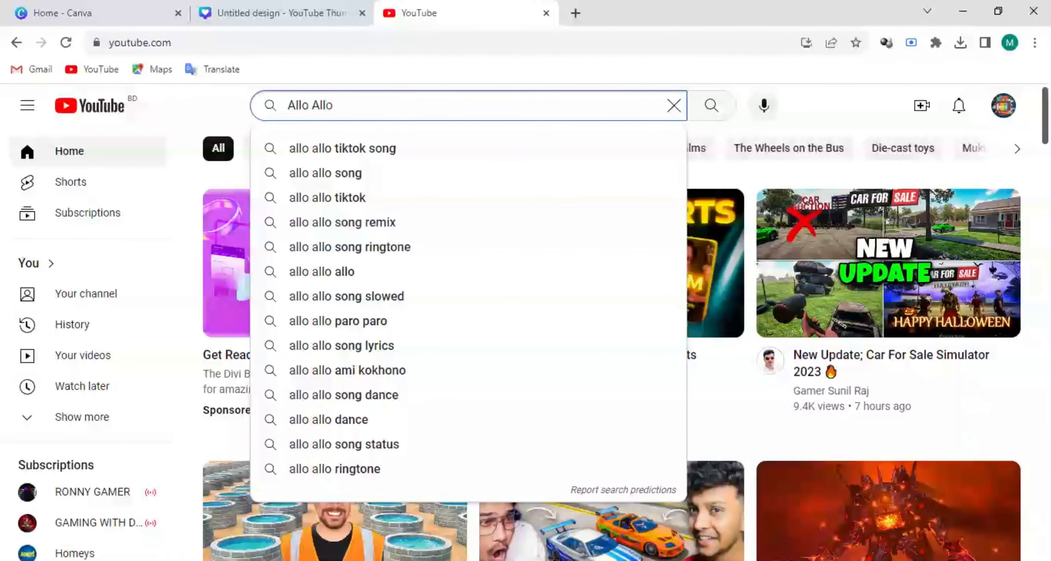
type("SongL")
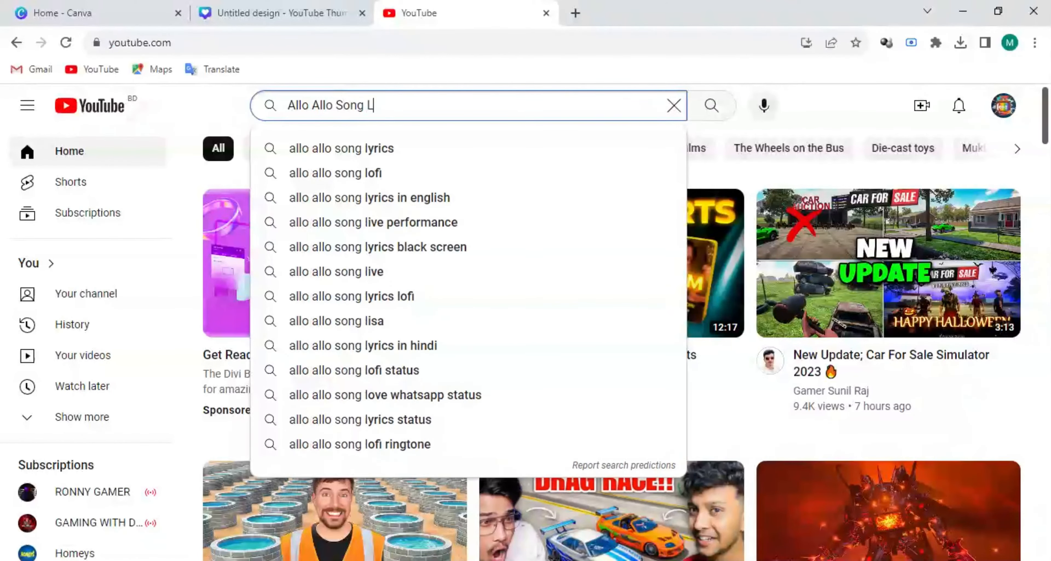
key("Down")
key("Return")
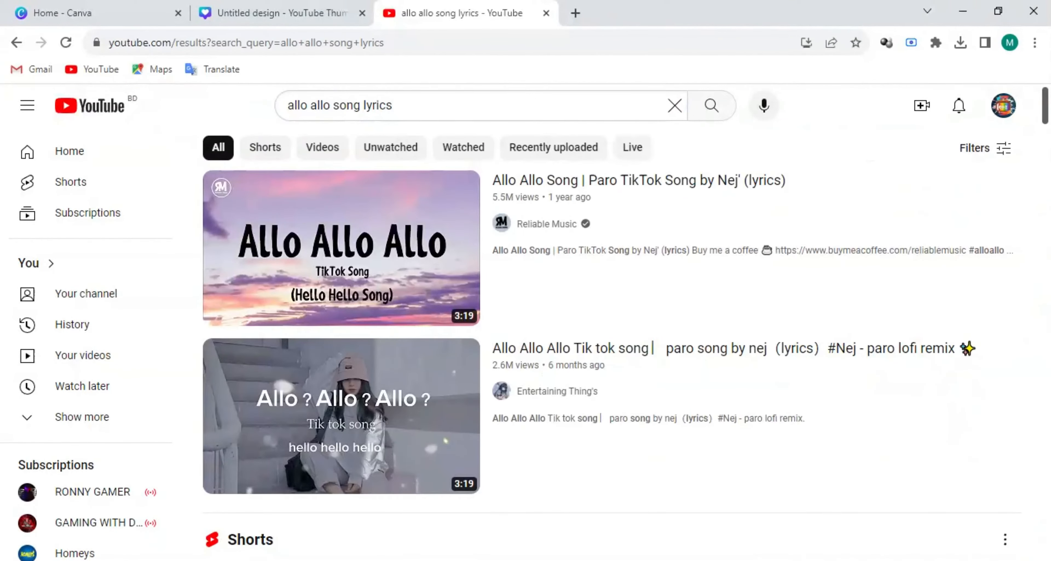
scroll(620, 245, "down", 10)
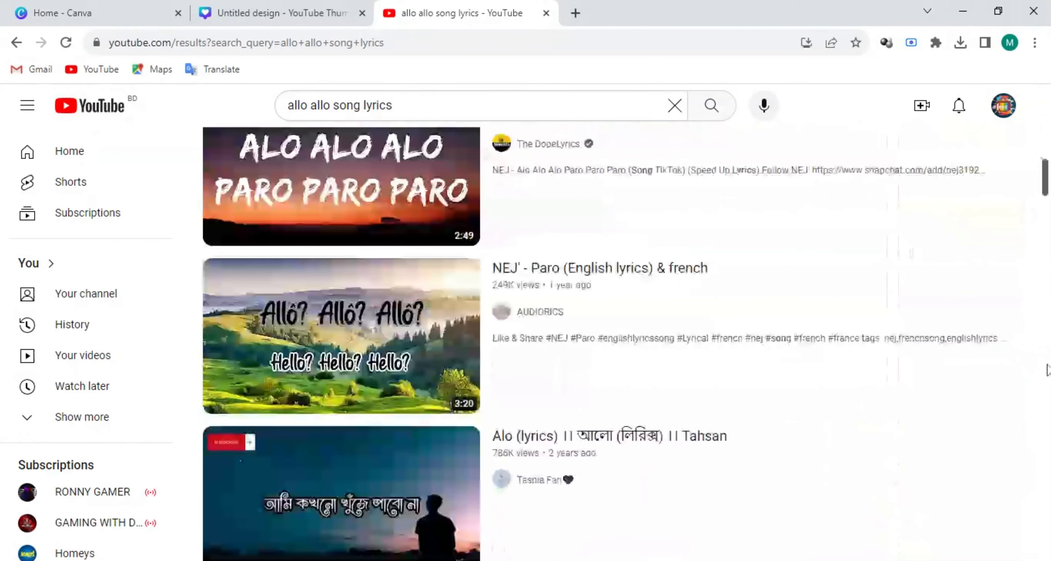
scroll(830, 188, "up", 2)
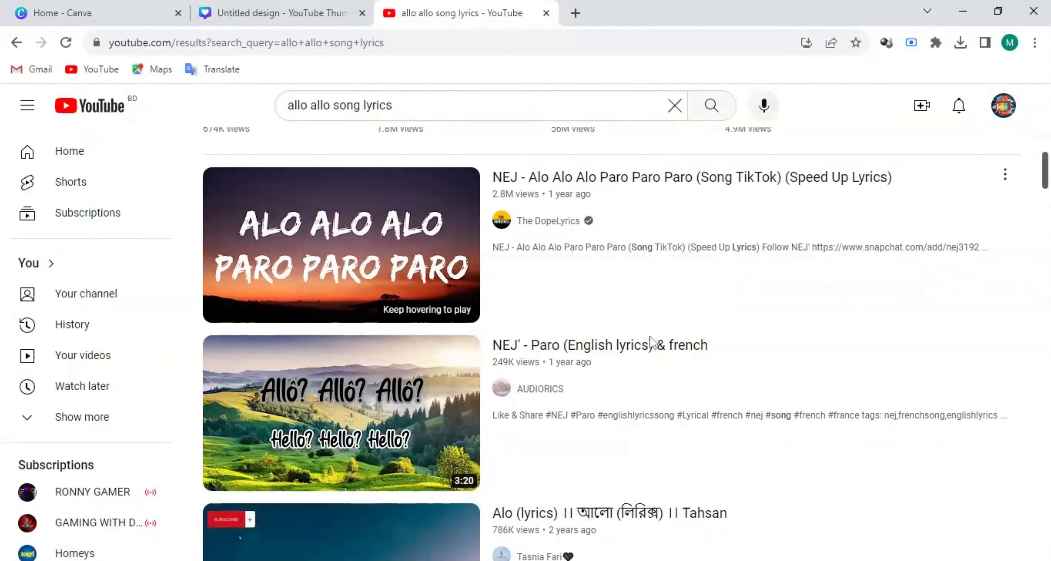
- Return to the Canva design and delete the "sunrise" title and the "MUSIC MIX" subtitle
left_click(280, 13)
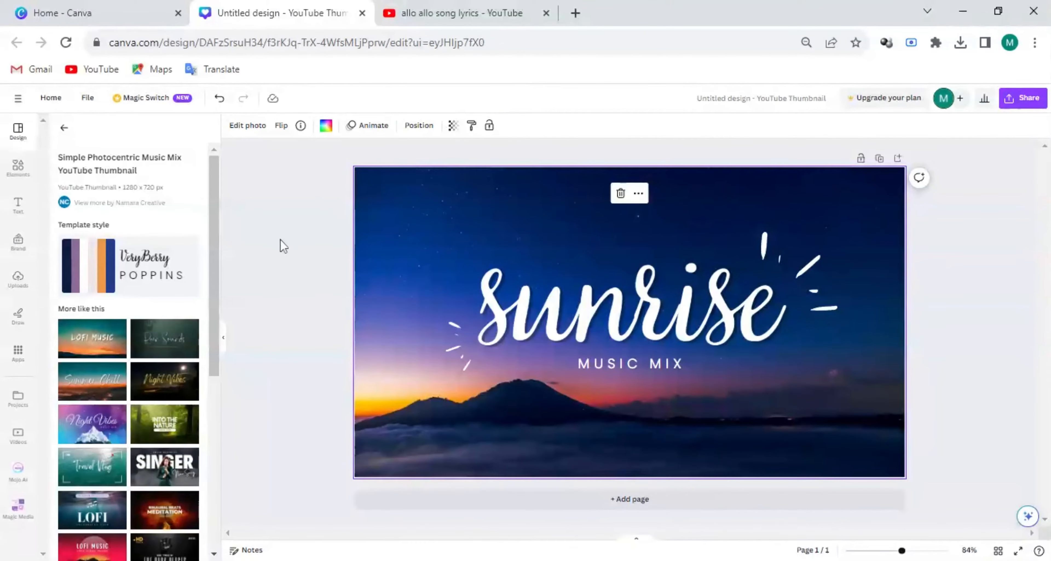
left_click(621, 345)
key("Delete")
left_click(616, 362)
key("Delete")
- Try deleting the decorative accent strokes on the night sky, and undo the deletion
left_click(461, 355)
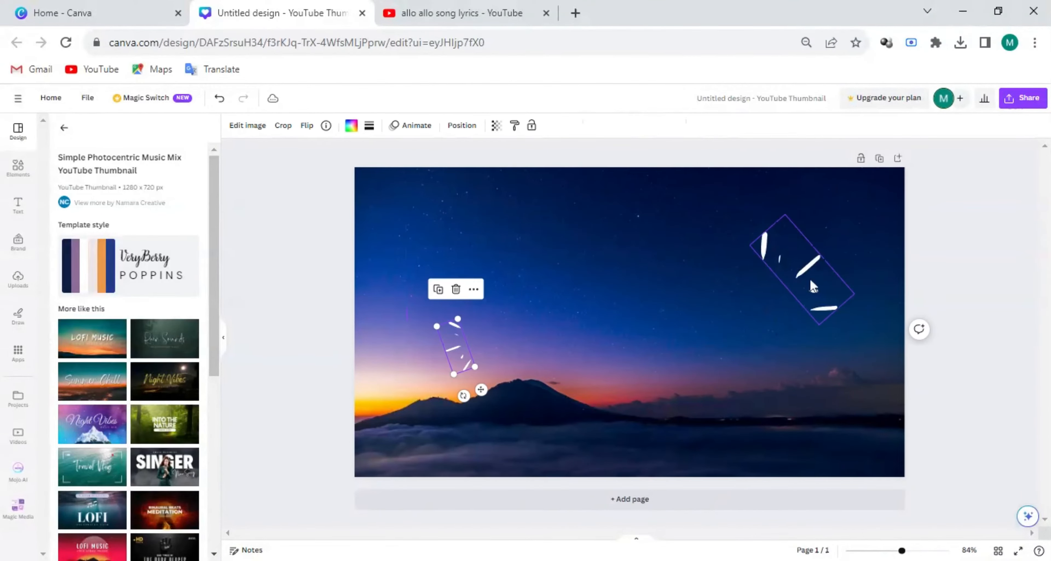
left_click(811, 283)
key("Delete")
key("ctrl+z")
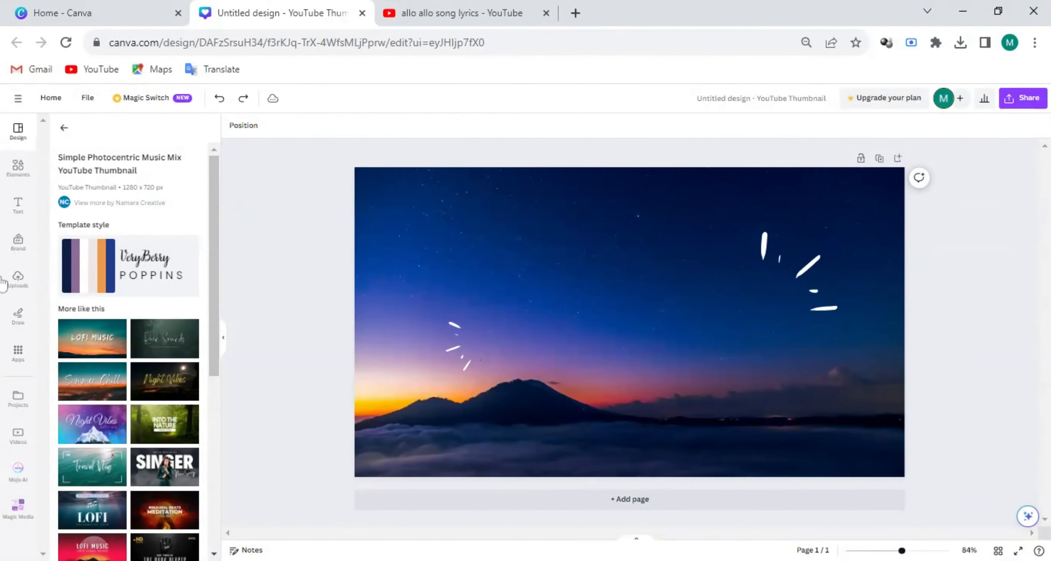
- Add a heading reading "ALLO ALLO" to the thumbnail and set its font to Edo
left_click(18, 204)
left_click(87, 231)
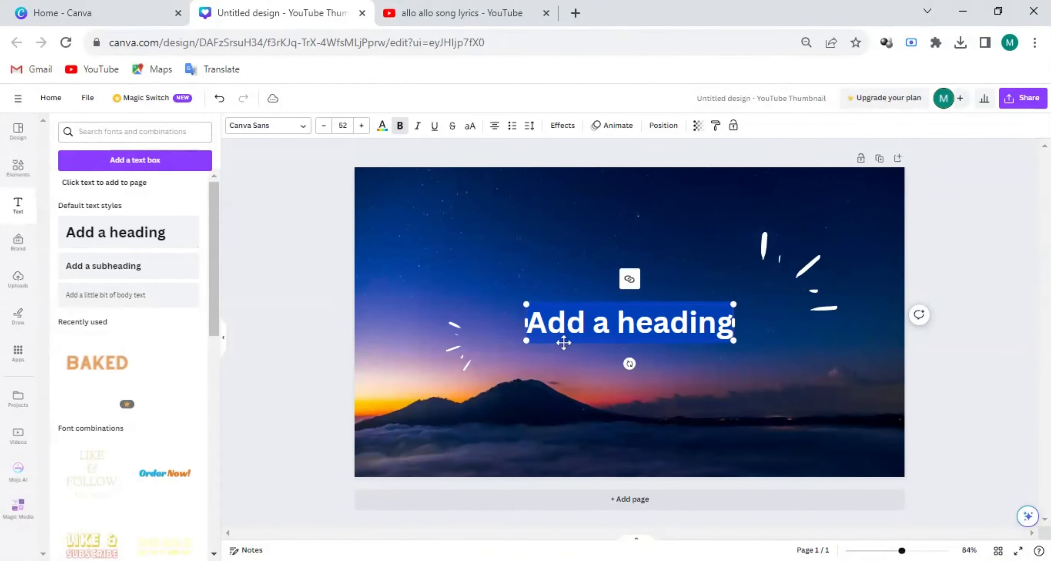
type("ALLO ALLO")
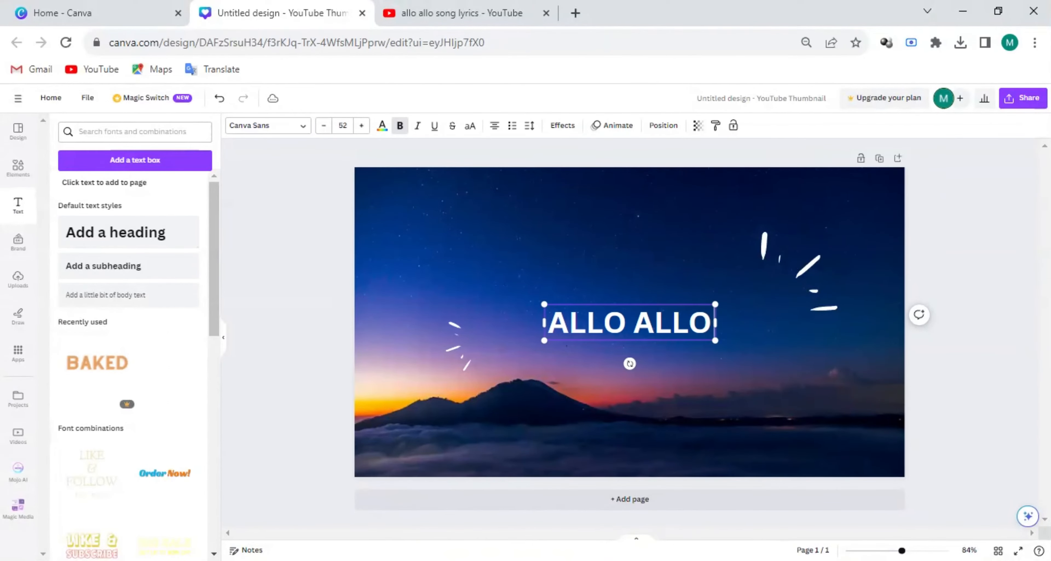
left_click(296, 126)
left_click(123, 160)
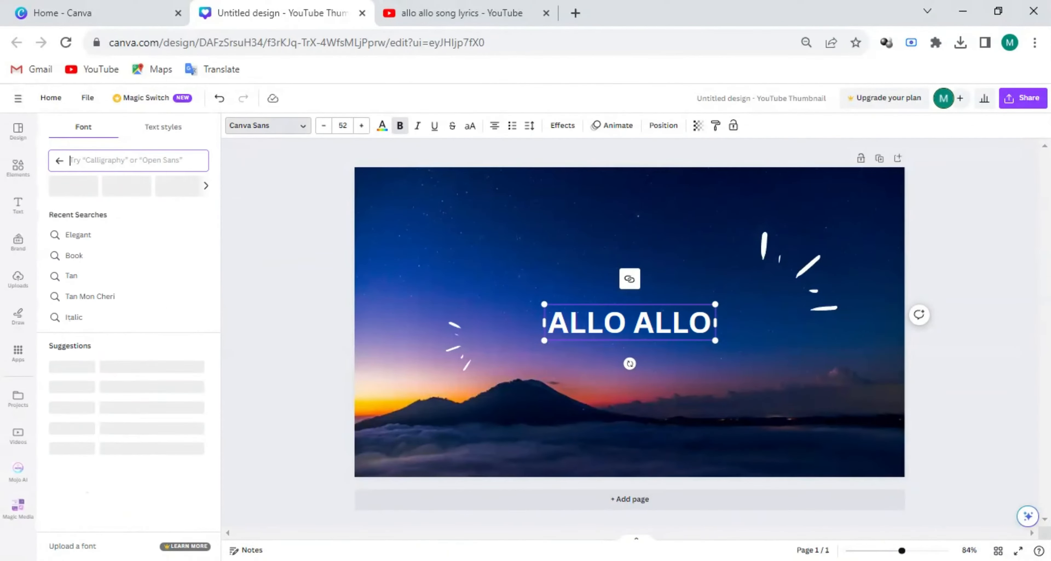
type("Edo")
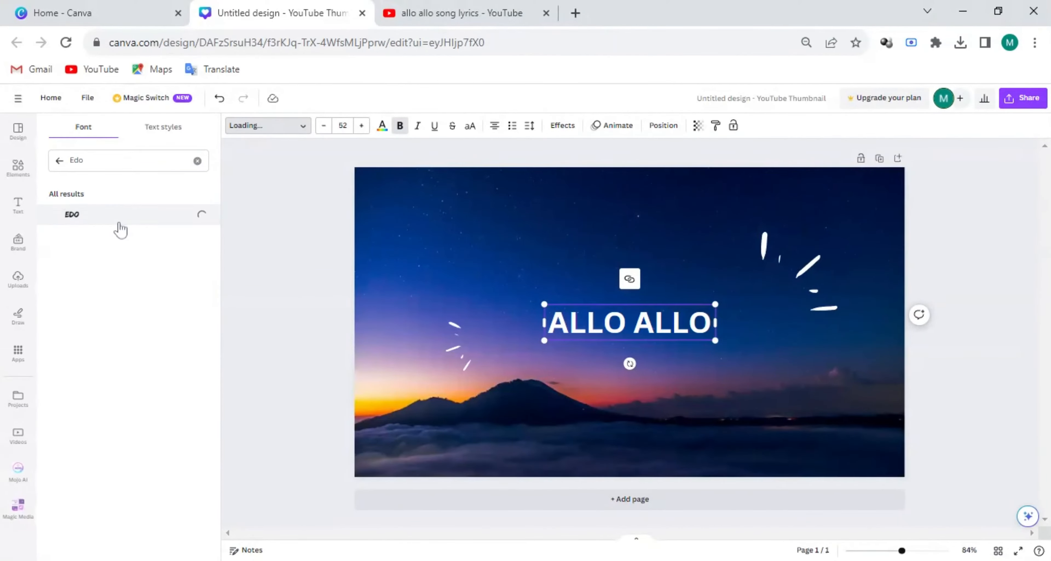
- Enlarge the "ALLO ALLO" heading to about size 113, tilt it upward and position it between the accent strokes
left_click_drag(707, 341, 888, 384)
left_click(980, 407)
left_click_drag(818, 353, 732, 331)
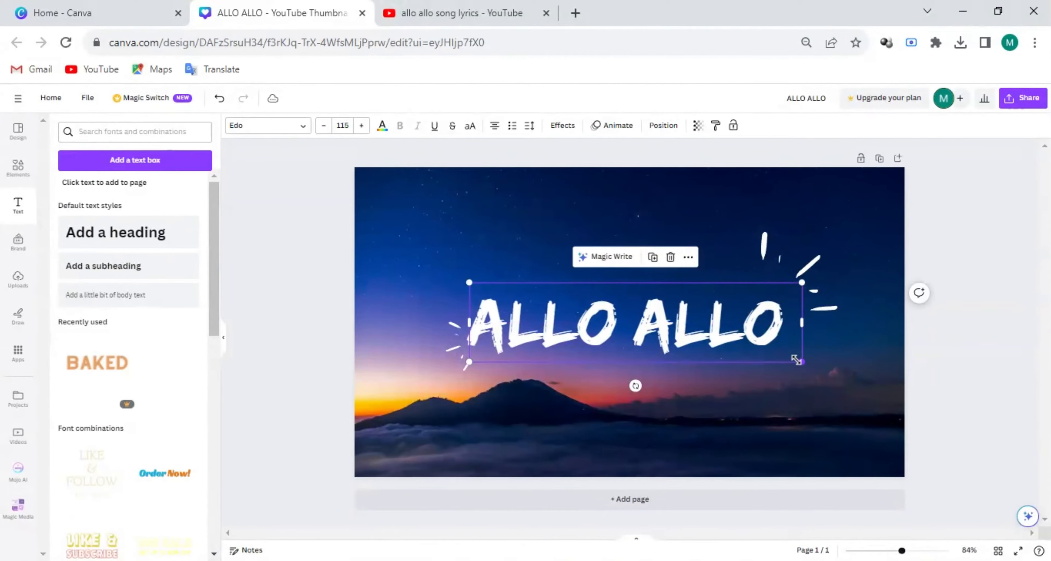
left_click_drag(796, 360, 767, 347)
left_click_drag(636, 378, 651, 375)
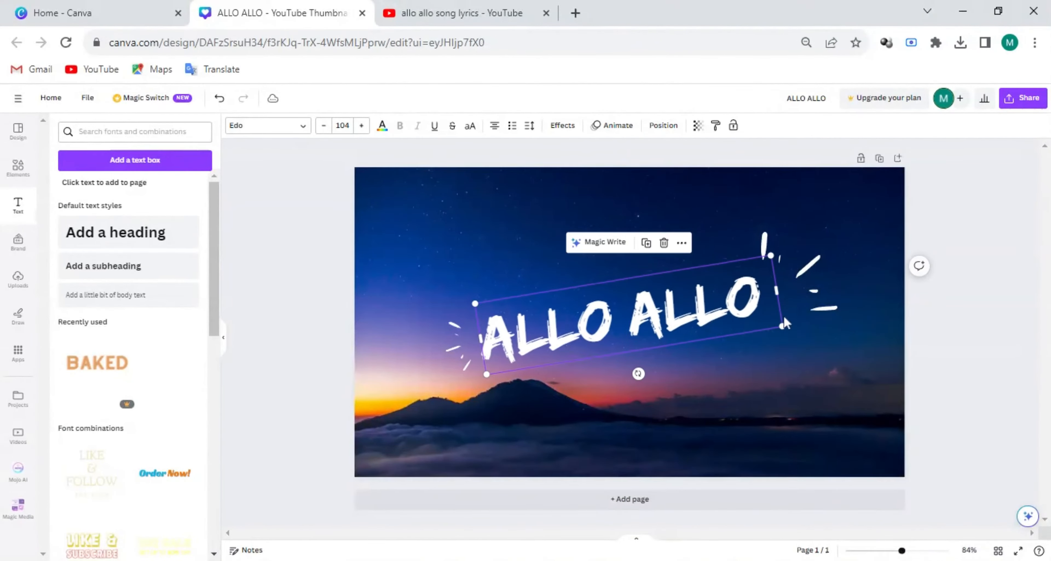
left_click_drag(786, 323, 808, 325)
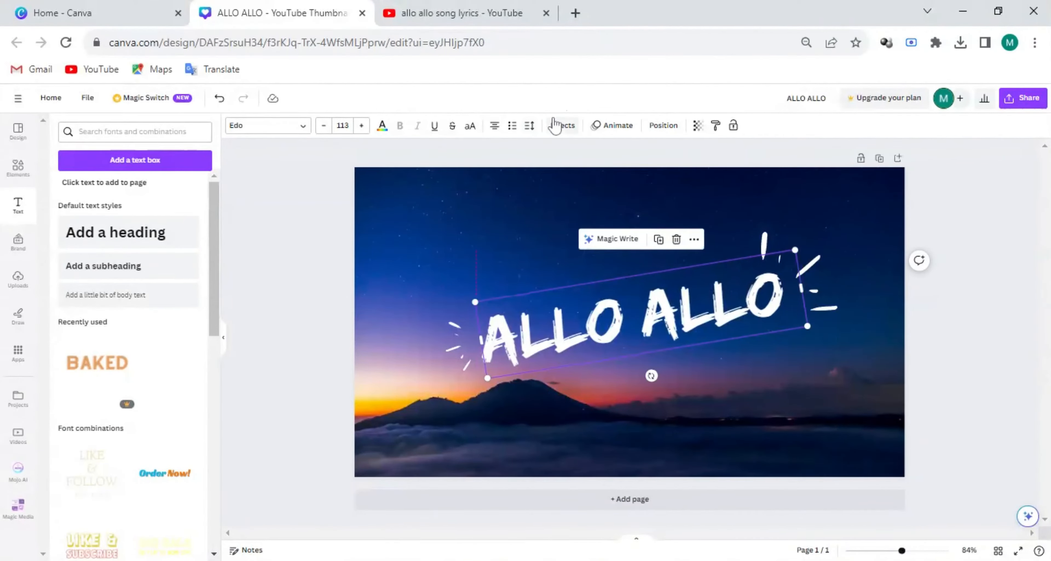
- Apply the Shadow effect to the "ALLO ALLO" heading in black with a blur of 88
left_click(555, 126)
left_click(125, 190)
left_click(187, 354)
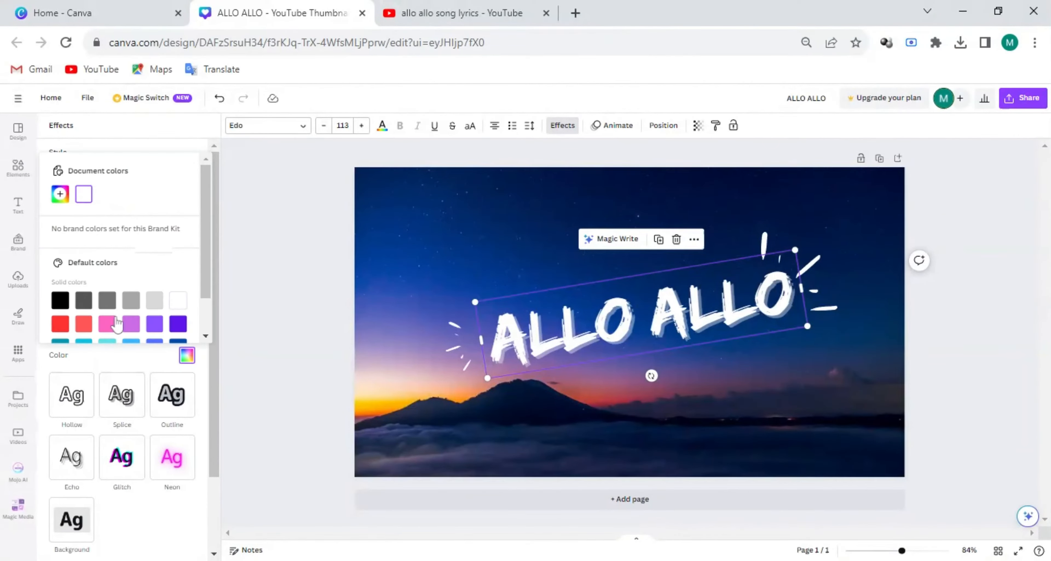
left_click(60, 306)
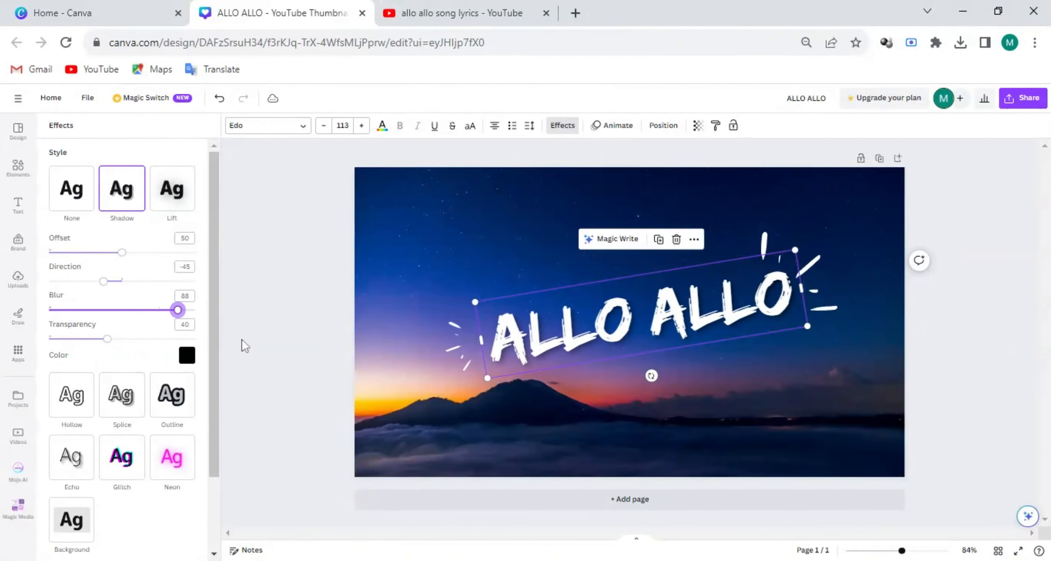
left_click(244, 345)
left_click(630, 307)
left_click(925, 298)
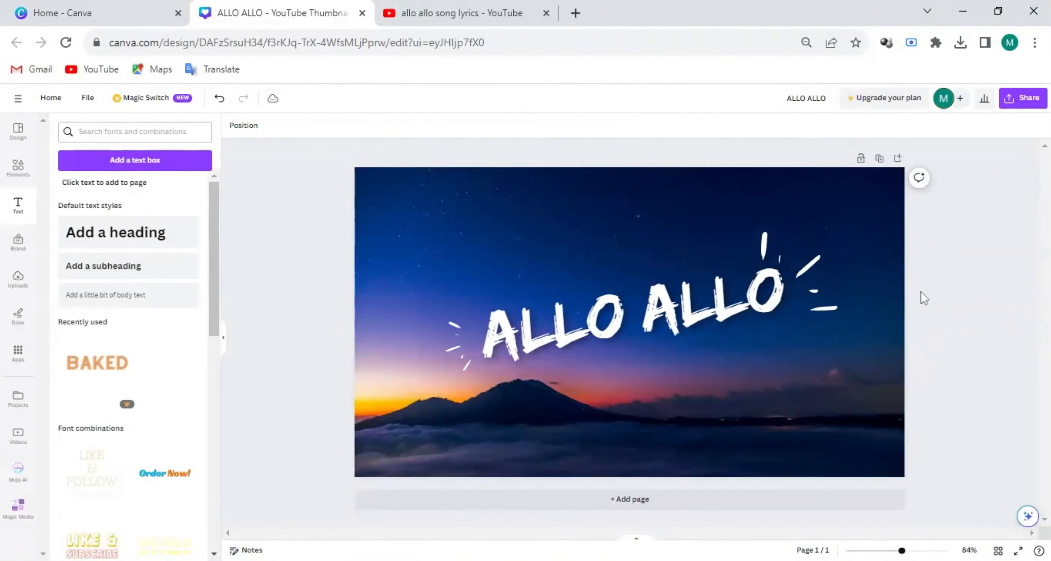
- Straighten the "ALLO ALLO" heading to horizontal and reposition it together with both sets of accent strokes
left_click(430, 342)
left_click_drag(645, 399, 629, 406)
left_click_drag(975, 319, 436, 310)
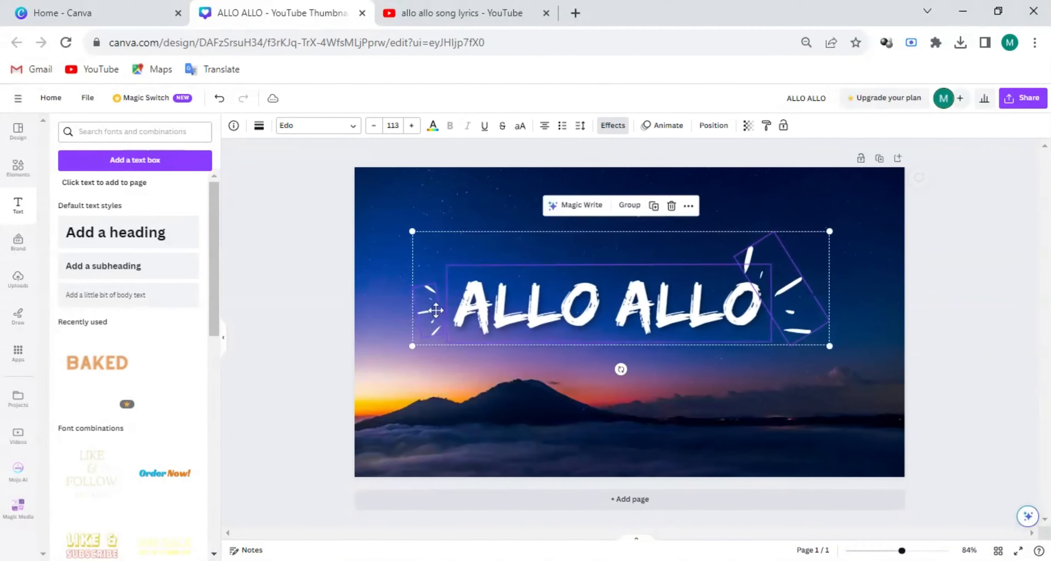
left_click(971, 304)
- Switch to the YouTube search results and look through more lyric video thumbnails for reference
left_click(454, 13)
scroll(526, 204, "down", 10)
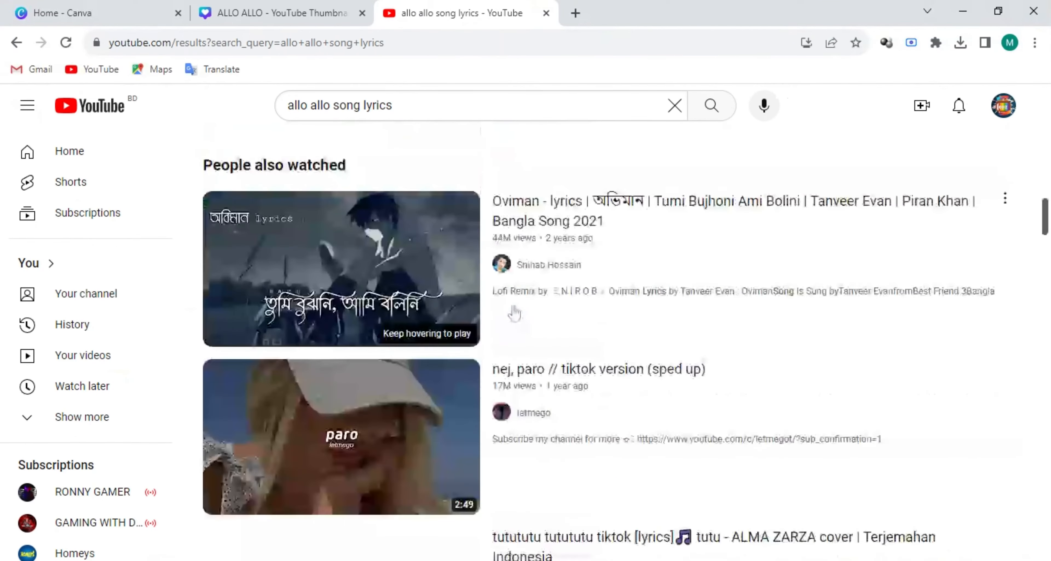
scroll(580, 434, "down", 6)
scroll(332, 236, "down", 6)
- Return to the Canva design, add a heading reading "[ MUSIC LYRICS ]" and place it just below "ALLO ALLO"
left_click(282, 13)
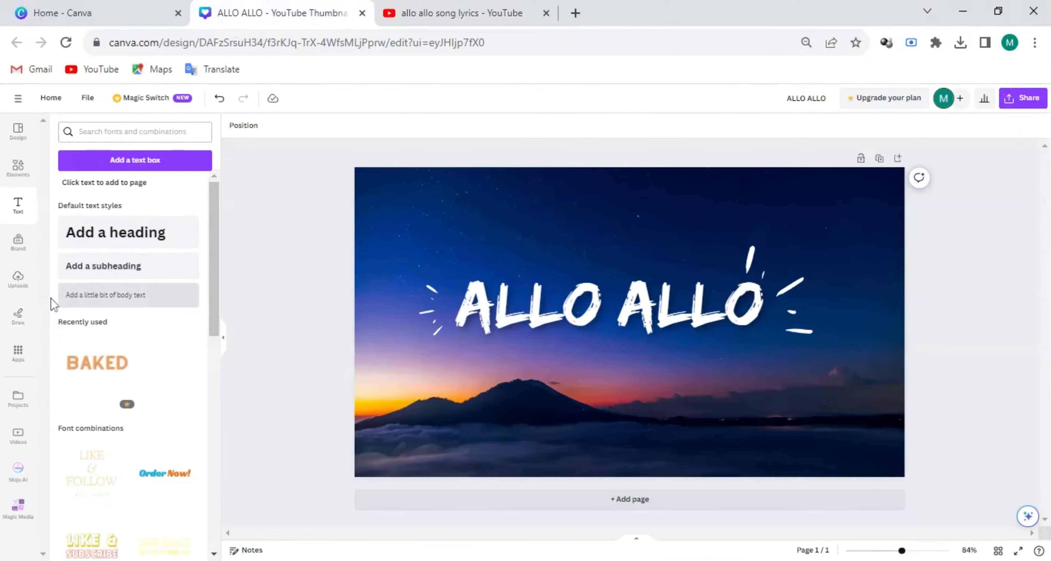
left_click(116, 244)
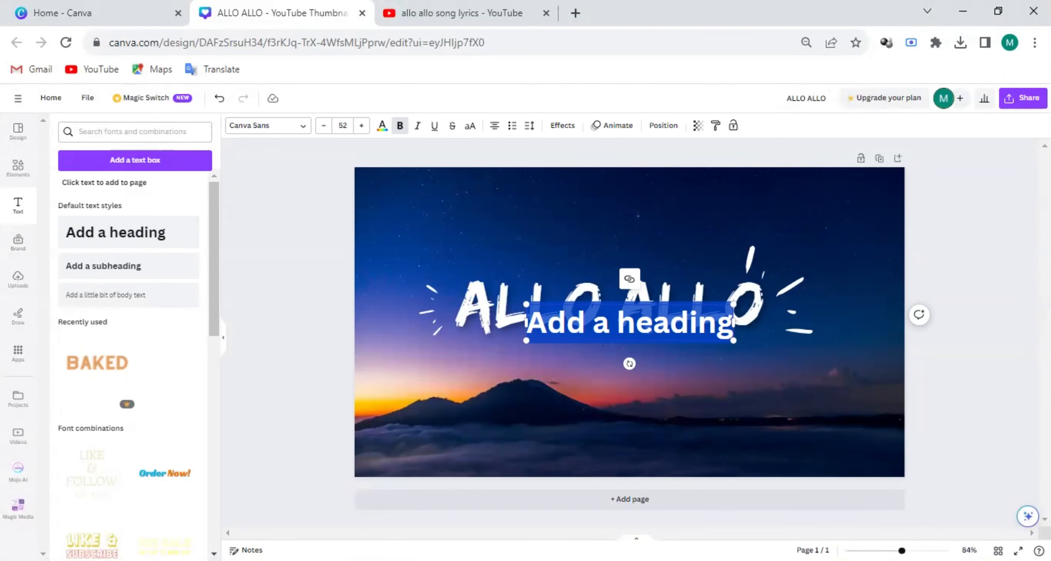
type("MUSIC")
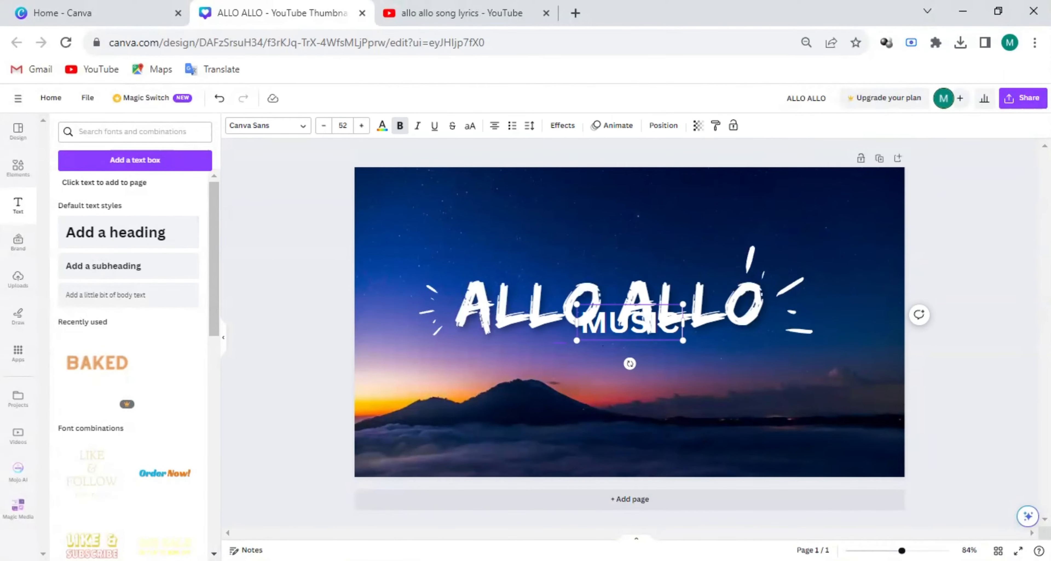
type(" LYRICS")
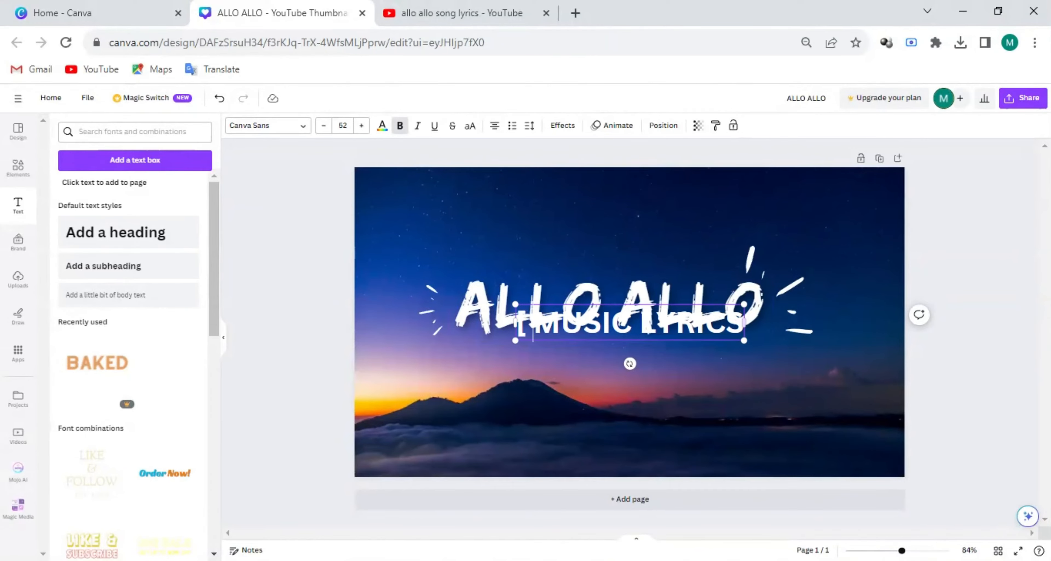
left_click_drag(703, 318, 684, 341)
- Set the "[ MUSIC LYRICS ]" text in DM Sans, shrink it to size 34.7 and position it beneath "ALLO ALLO"
left_click(268, 126)
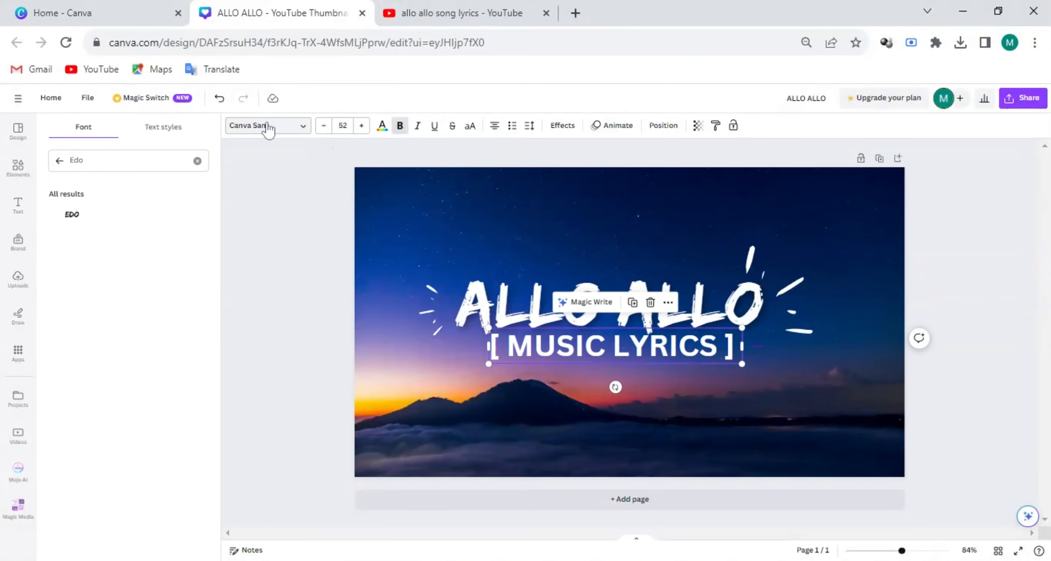
left_click(197, 161)
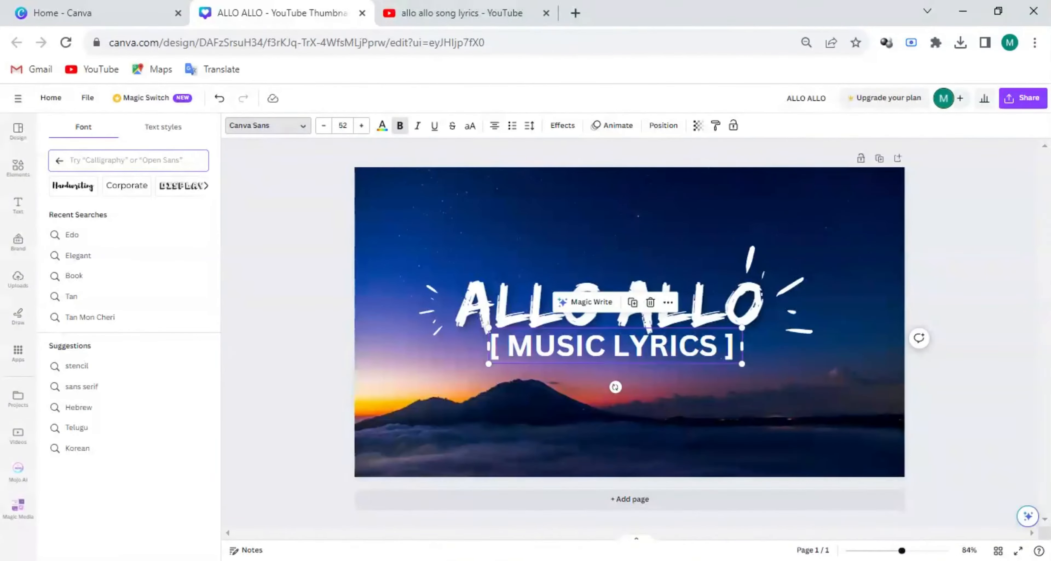
left_click(59, 162)
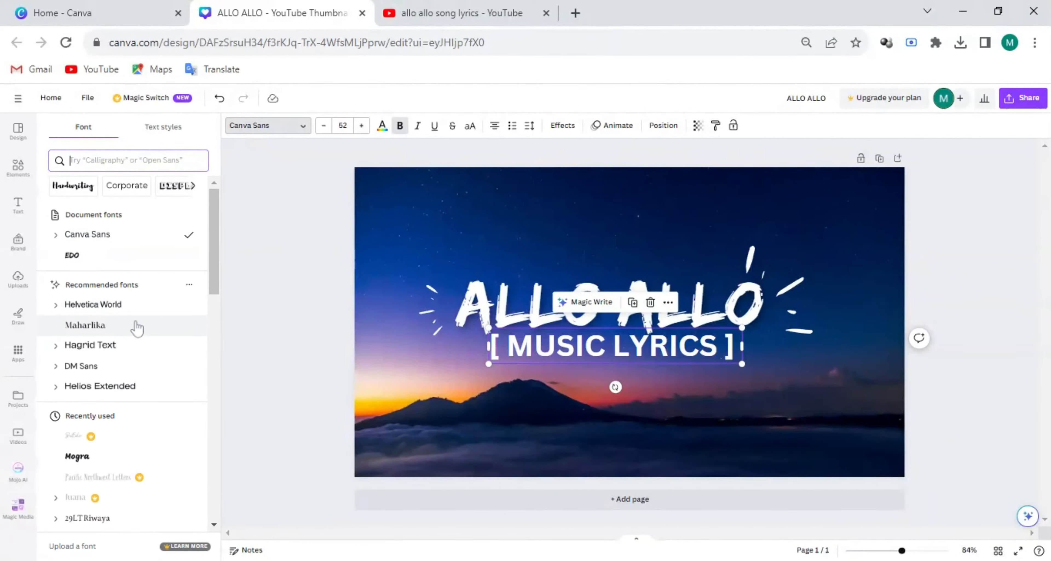
left_click(123, 345)
left_click(124, 365)
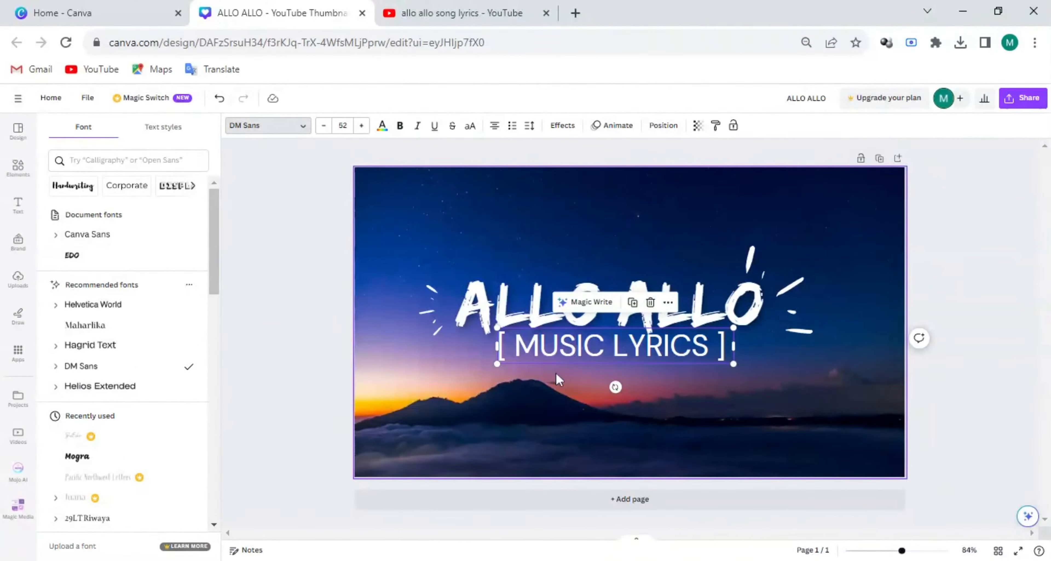
left_click_drag(734, 363, 655, 351)
left_click_drag(611, 343, 634, 352)
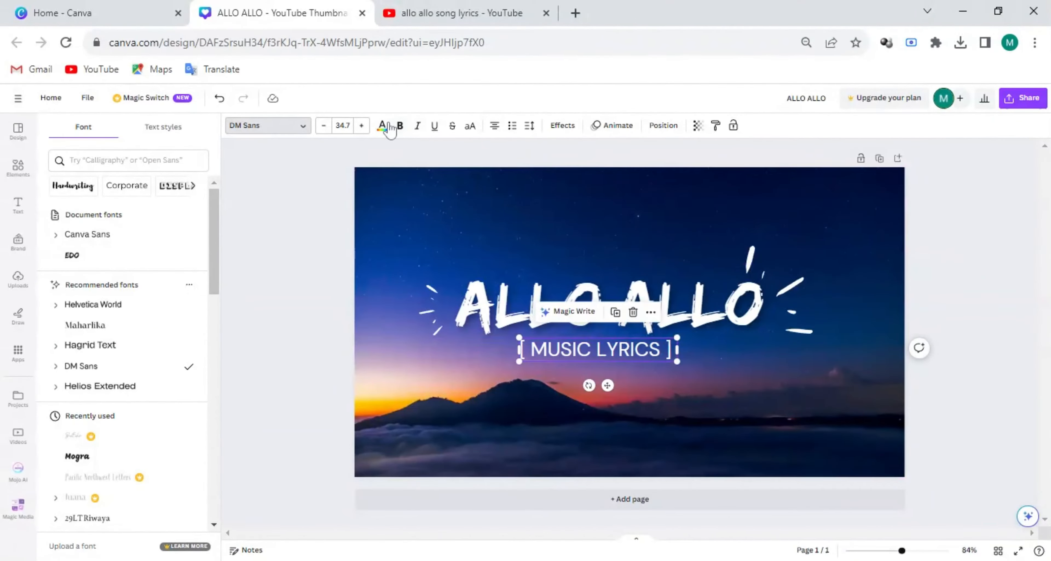
- Make the "[ MUSIC LYRICS ]" text bold and italic with a letter spacing of 103
left_click(400, 125)
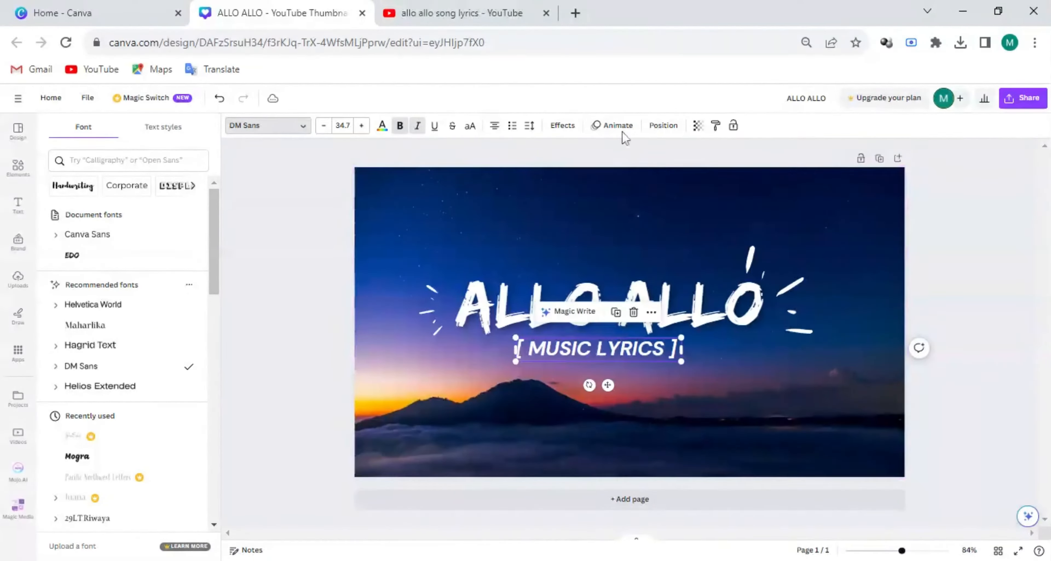
left_click(530, 126)
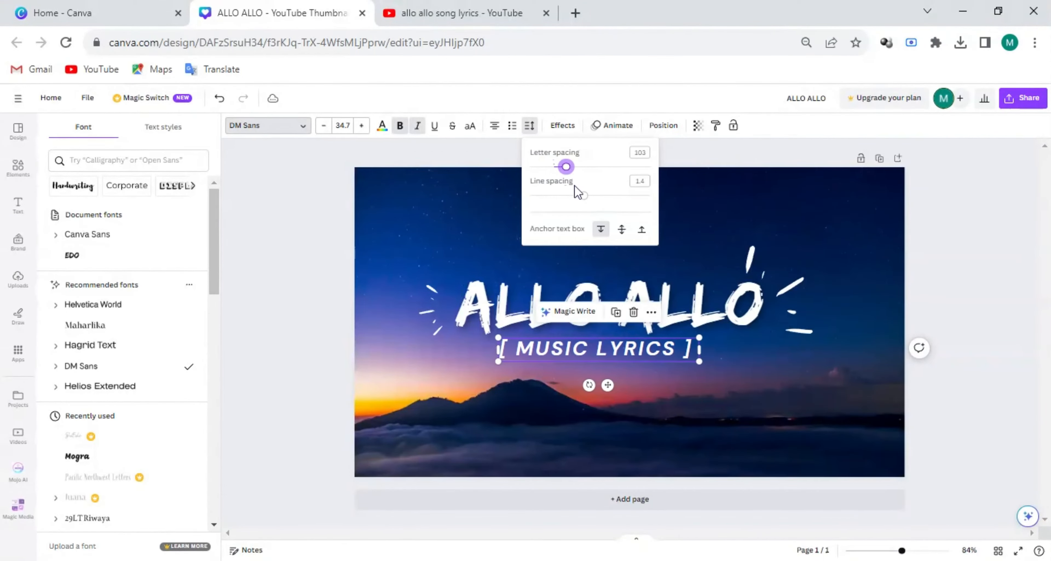
left_click(960, 394)
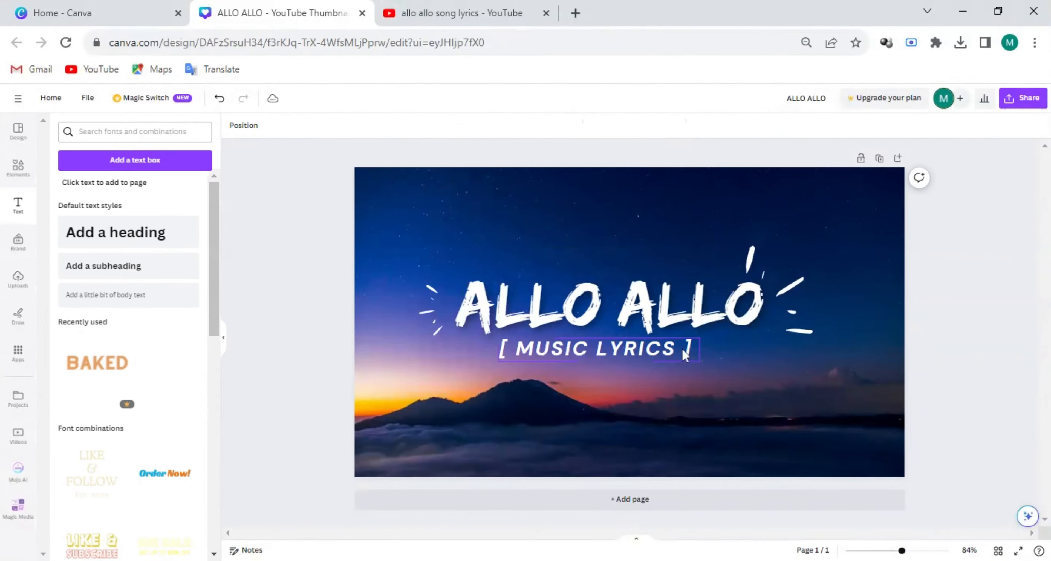
- Nudge "[ MUSIC LYRICS ]" slightly to the right to centre it under the "ALLO ALLO" heading
key("Down")
key("Down")
key("Right")
key("Right")
key("Right")
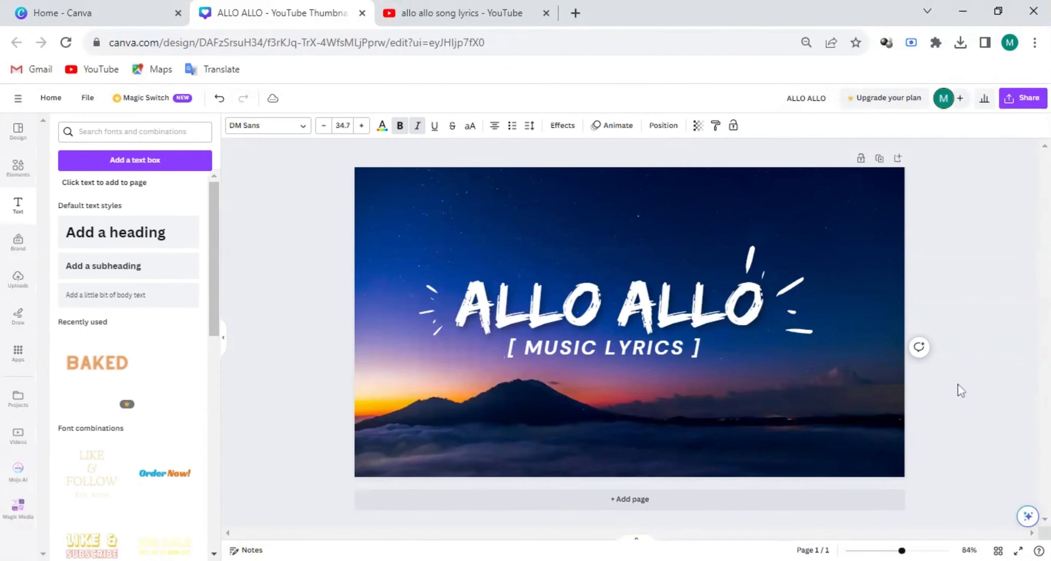
left_click(958, 384)
- Search the graphics elements for "Sun Effect" and place a soft white glow strip along both the left and right edges of the page
left_click(23, 167)
type("Sun")
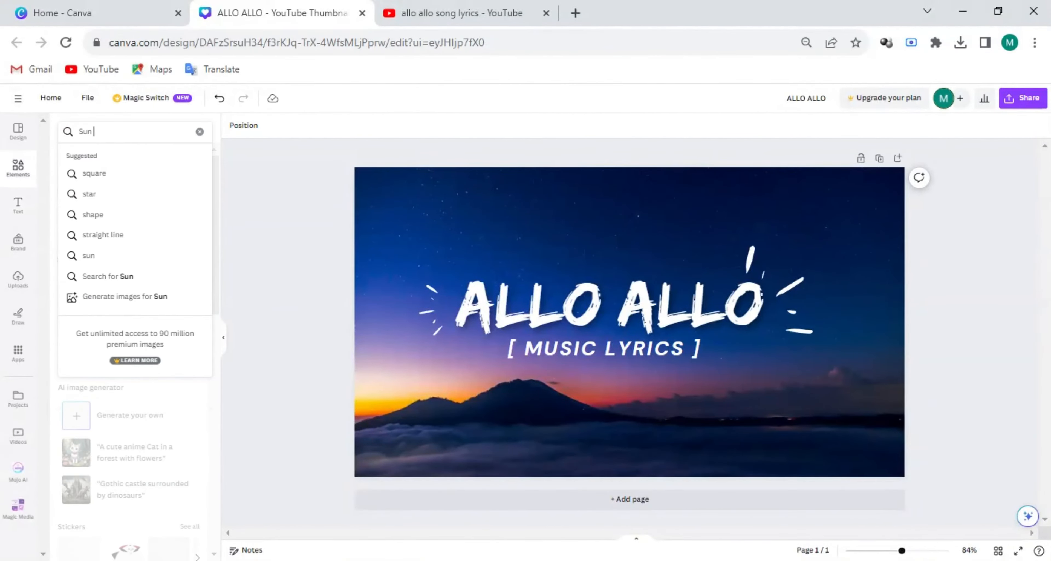
type(" Effect")
key("Return")
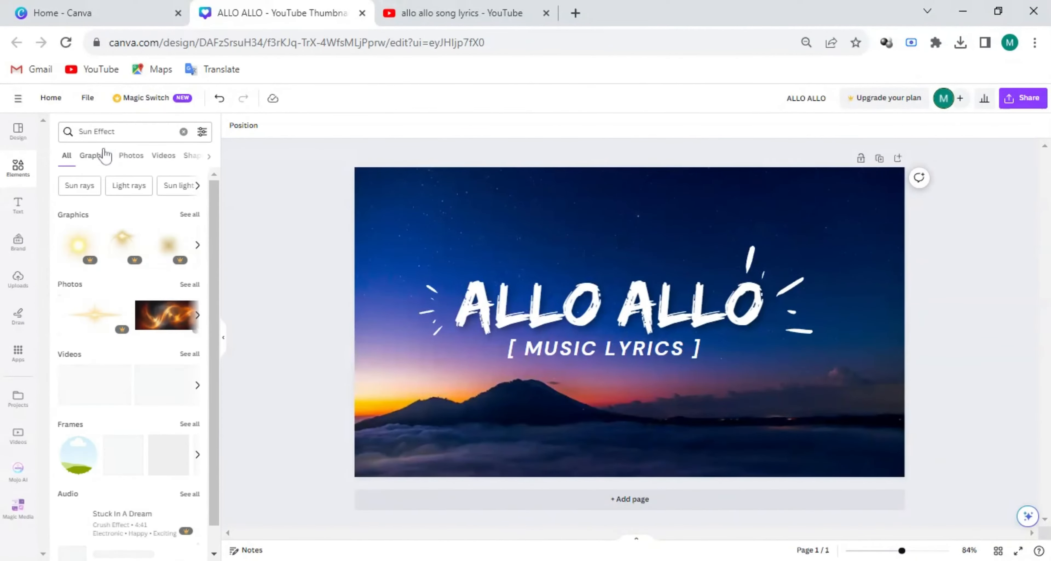
left_click(96, 156)
scroll(145, 371, "down", 5)
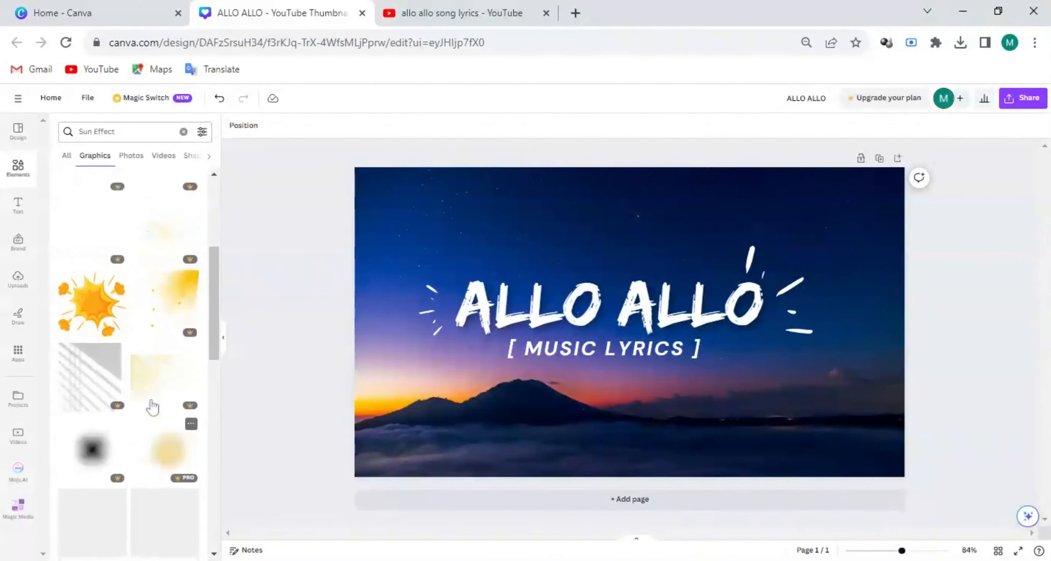
scroll(122, 329, "down", 5)
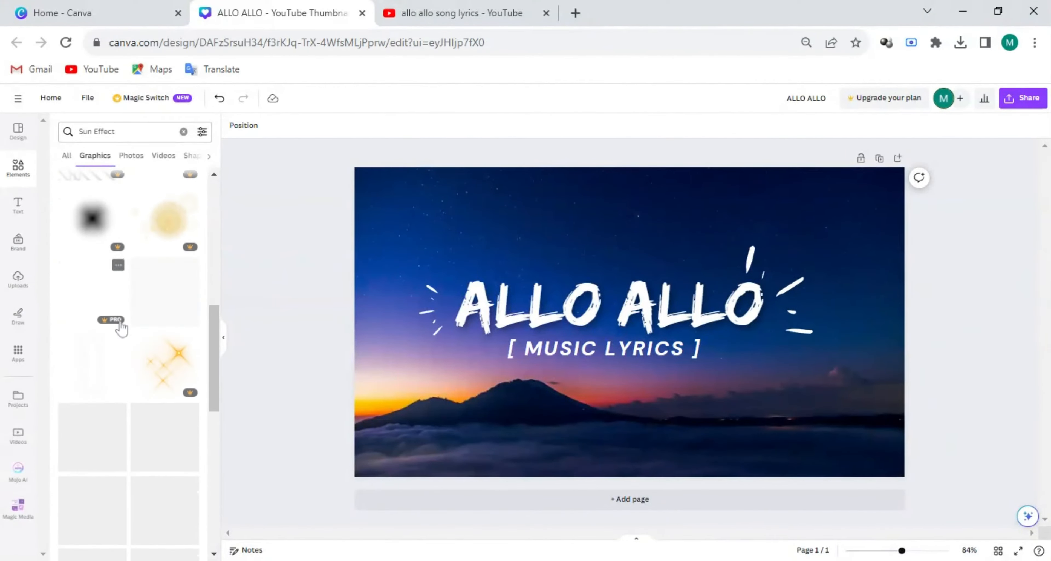
left_click(107, 388)
left_click_drag(640, 416, 333, 453)
left_click_drag(387, 231, 474, 102)
left_click_drag(398, 244, 976, 351)
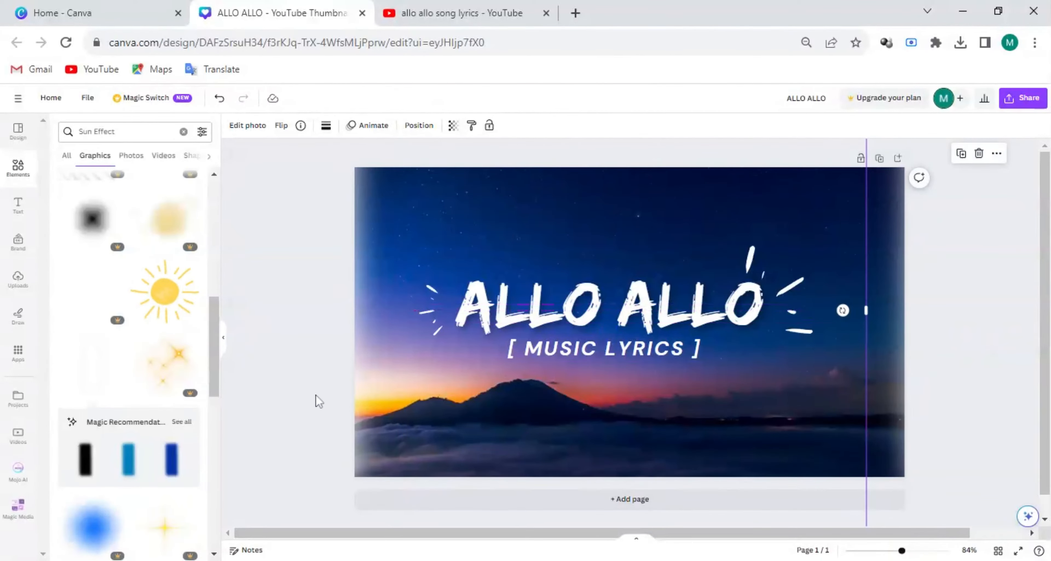
- Add the lightning bolts graphic from the "Sun Effect" results and recolour it white
scroll(67, 359, "down", 5)
scroll(68, 359, "down", 5)
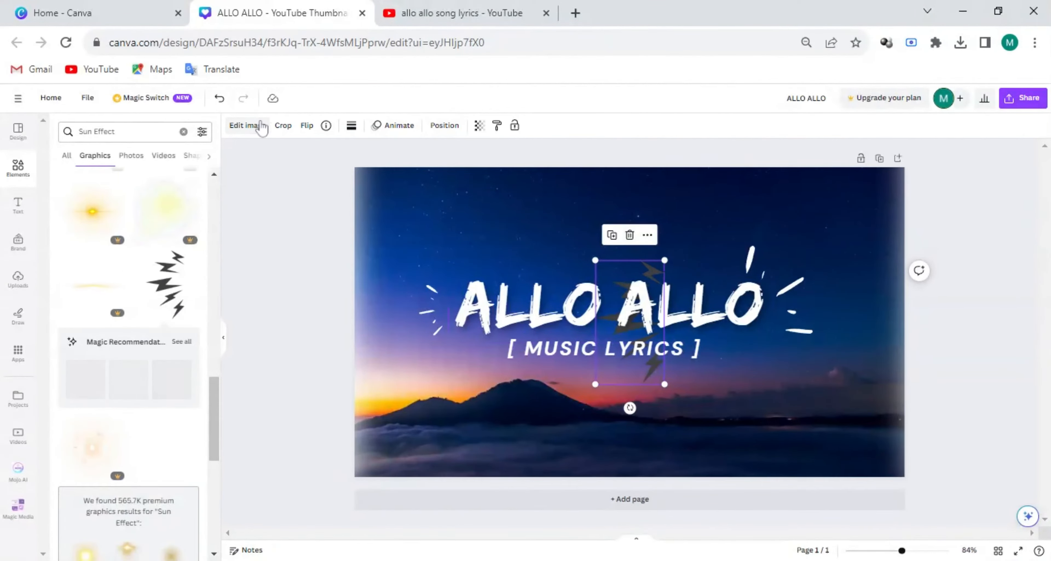
left_click(248, 125)
left_click(351, 126)
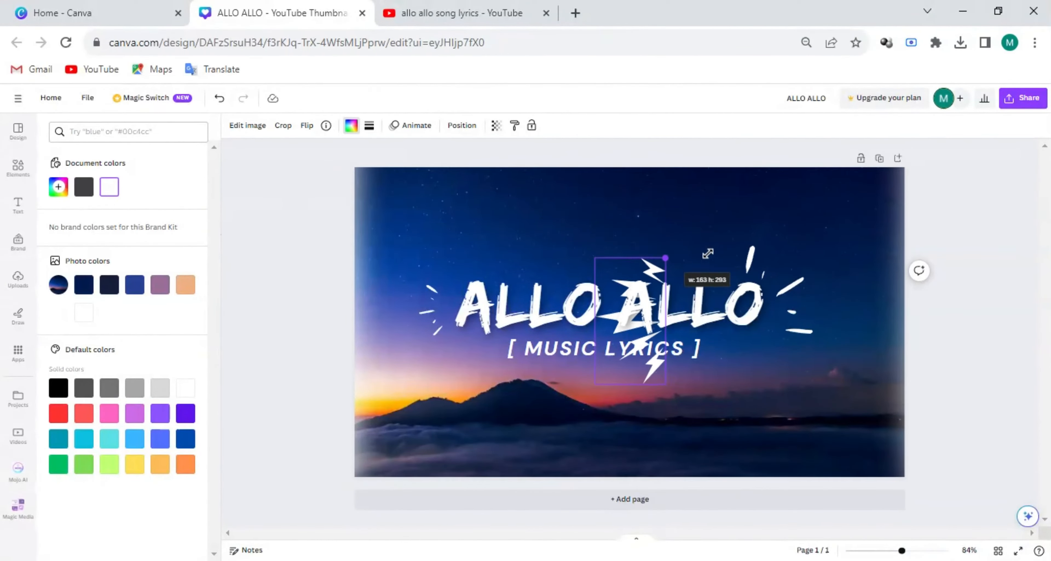
- Resize and rotate the white lightning bolts so they fan out just above the first "ALLO"
left_click_drag(708, 254, 936, 220)
left_click_drag(723, 285, 416, 358)
left_click_drag(446, 456, 547, 258)
left_click_drag(530, 309, 526, 270)
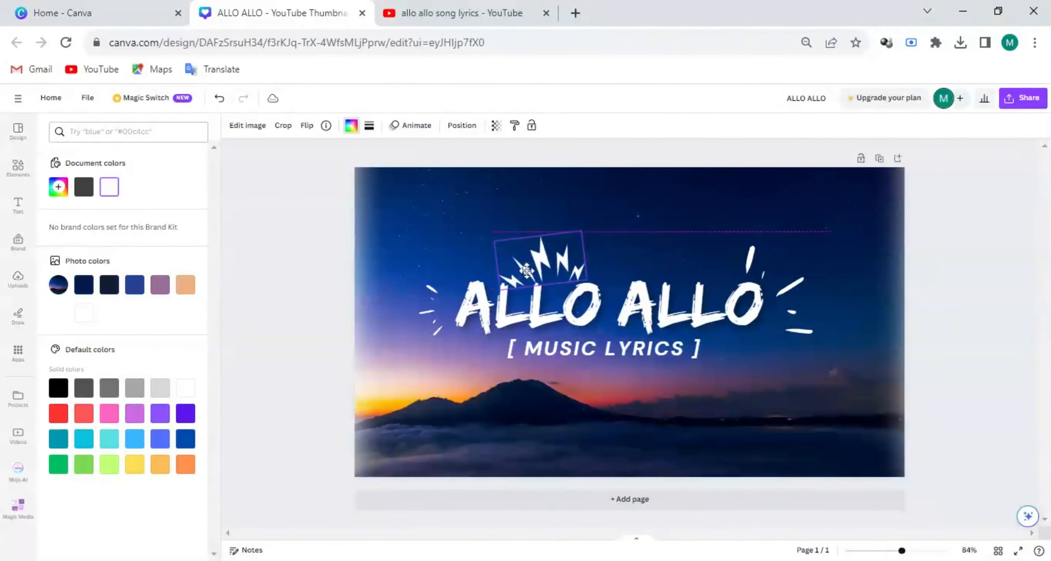
left_click(452, 292)
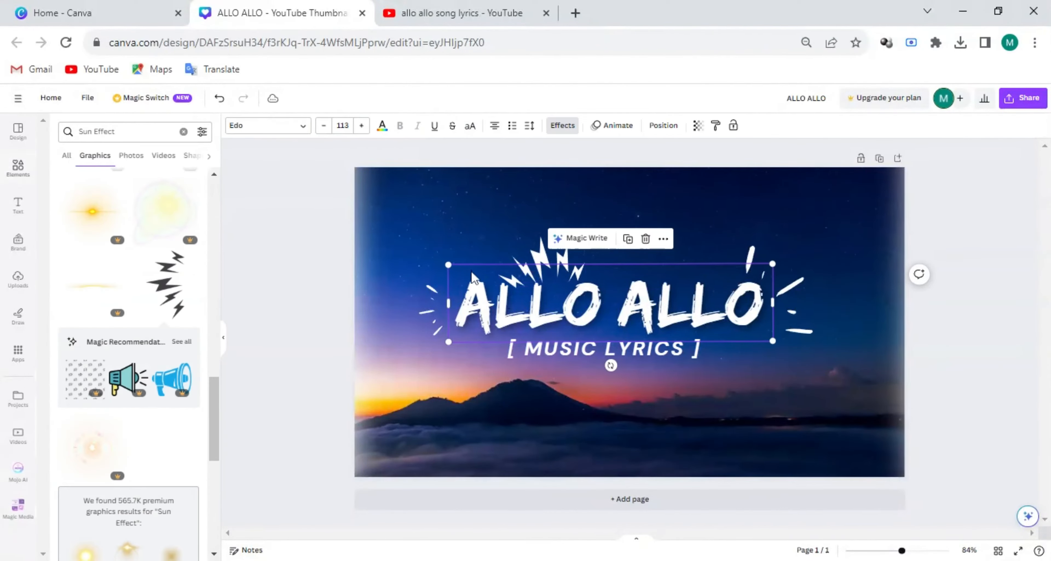
left_click(536, 256)
left_click_drag(480, 268, 481, 268)
left_click_drag(526, 240, 530, 241)
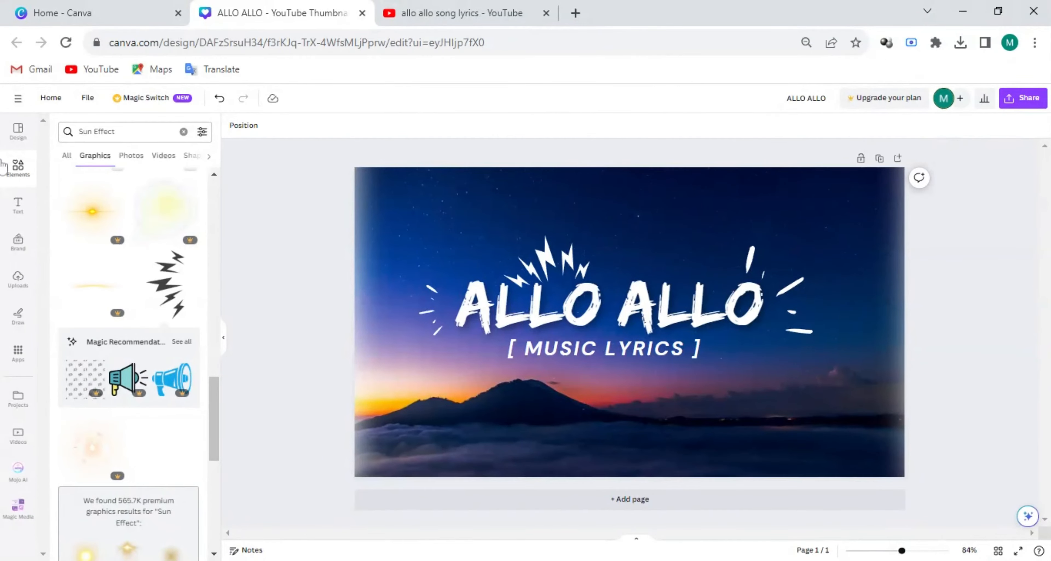
- Lock the white glow strips at the left and right edges of the page
right_click(372, 345)
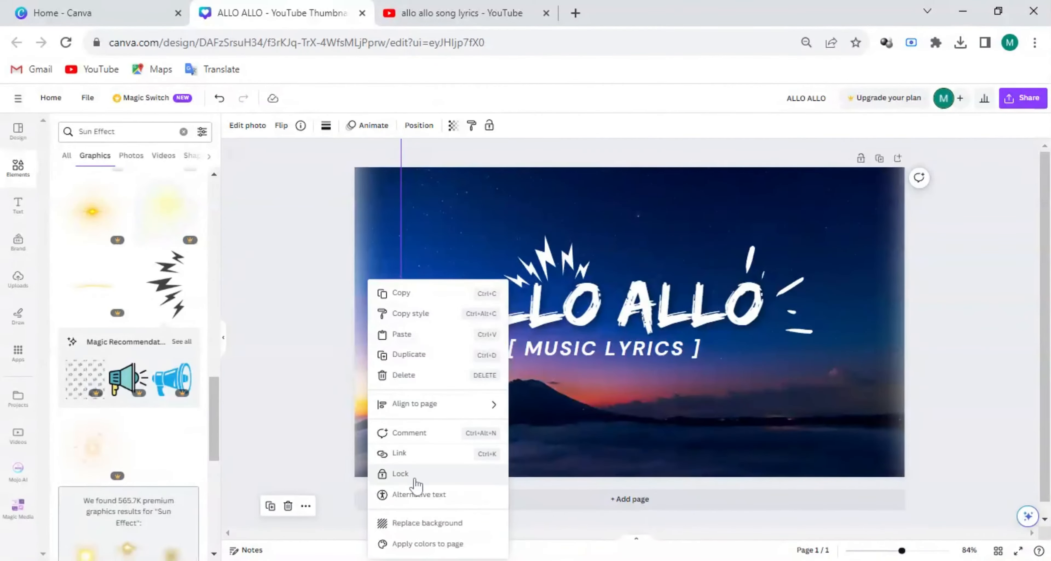
left_click(950, 352)
right_click(888, 346)
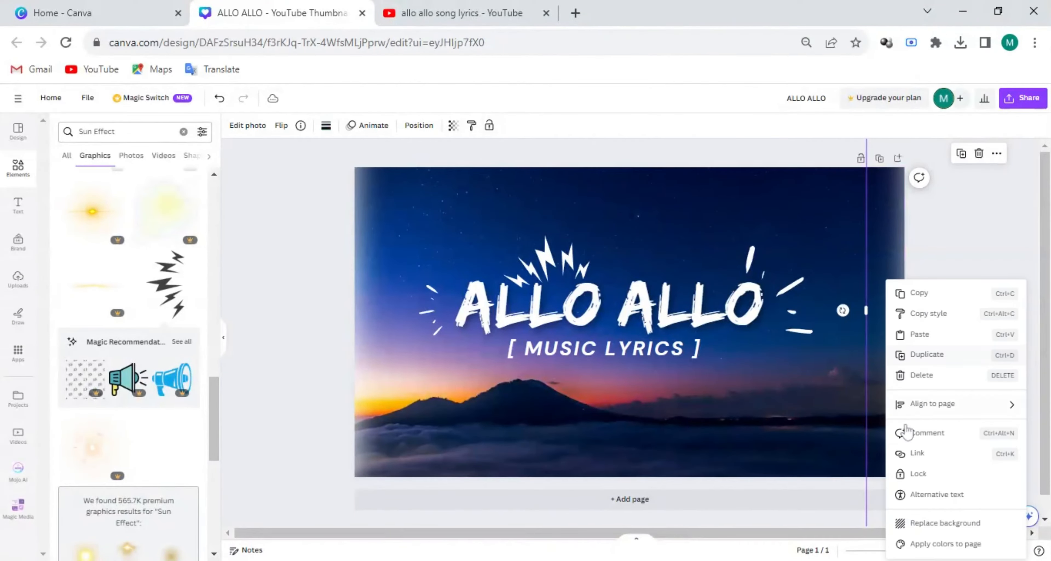
left_click(962, 527)
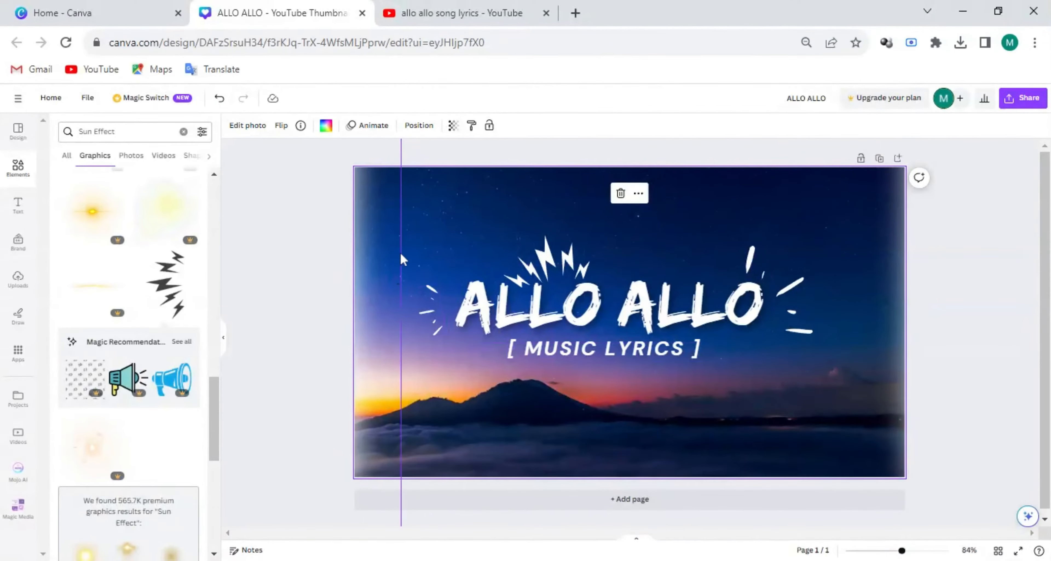
- Enlarge both texts and all accent graphics together to about 1,094 wide, recentre them on the page and group them
left_click_drag(497, 319, 881, 395)
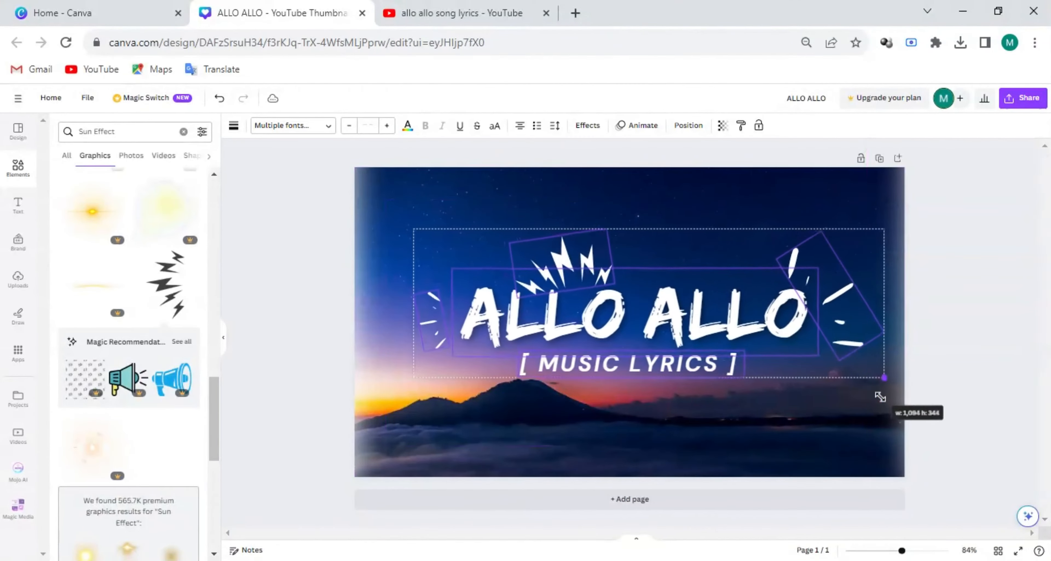
left_click_drag(830, 362, 804, 355)
left_click(631, 197)
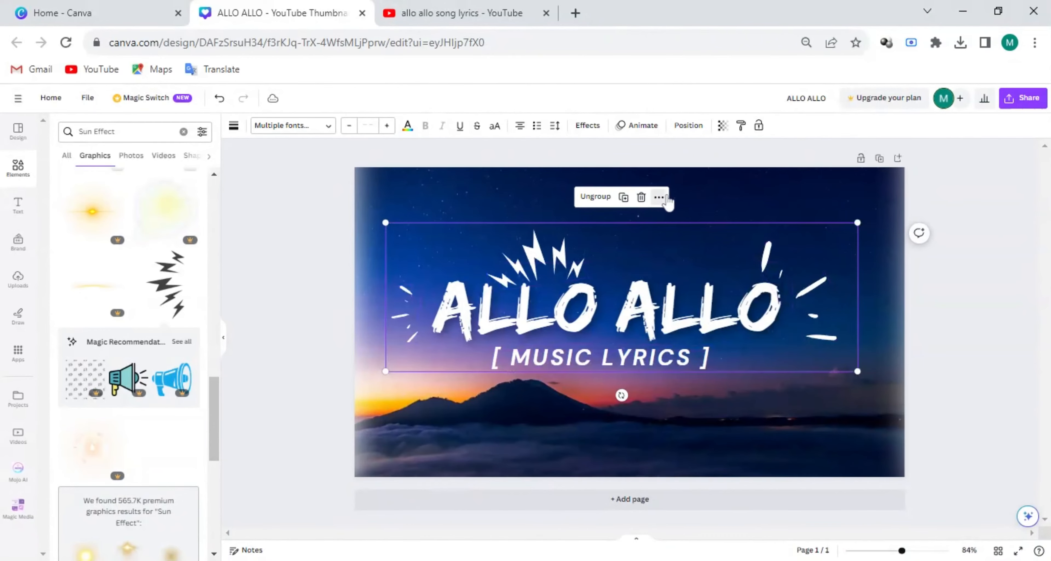
- Lock the grouped title artwork in place on the page
left_click(659, 197)
right_click(590, 316)
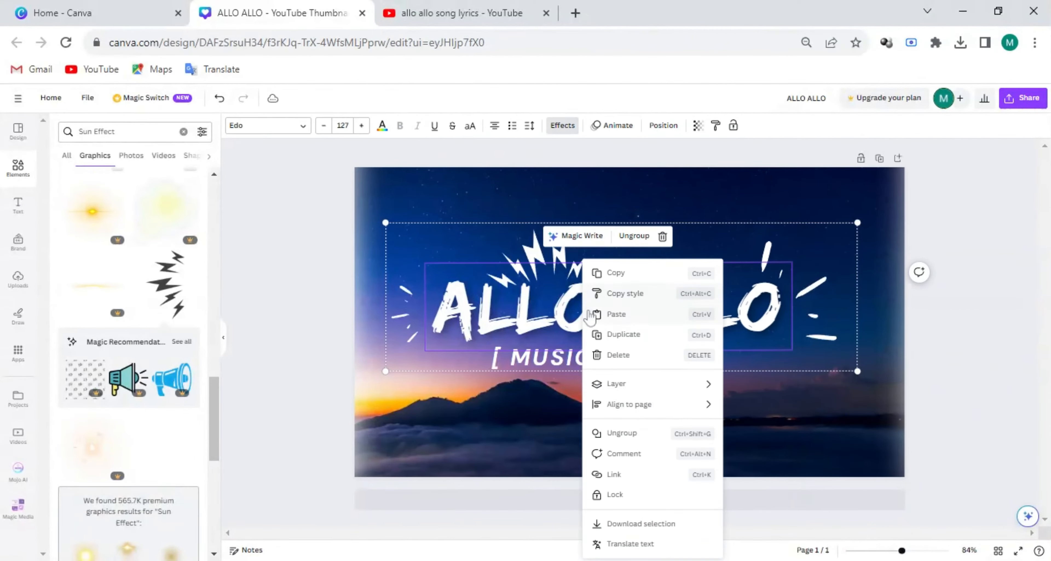
left_click(617, 495)
left_click(547, 388)
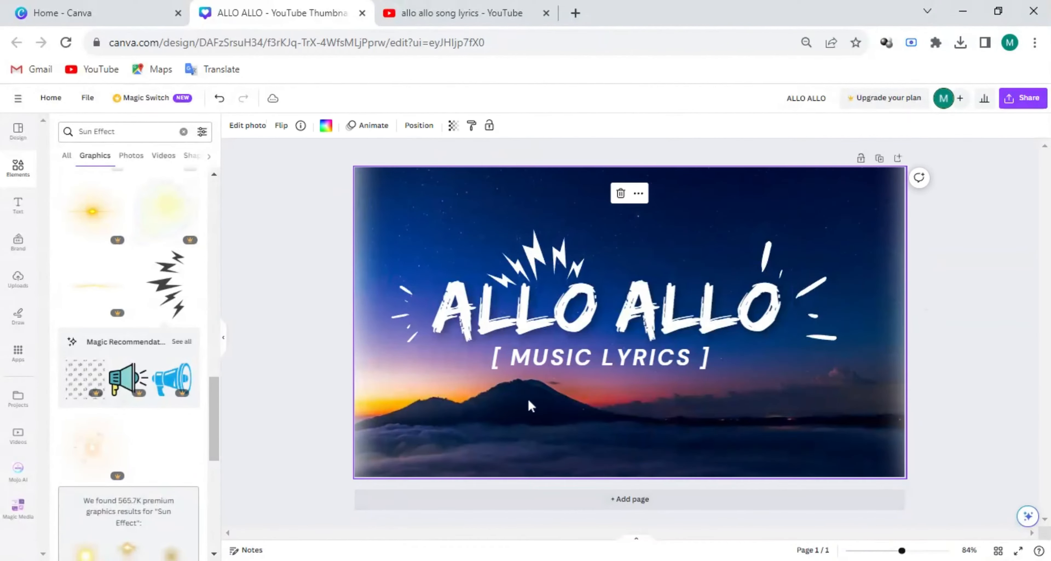
left_click(277, 300)
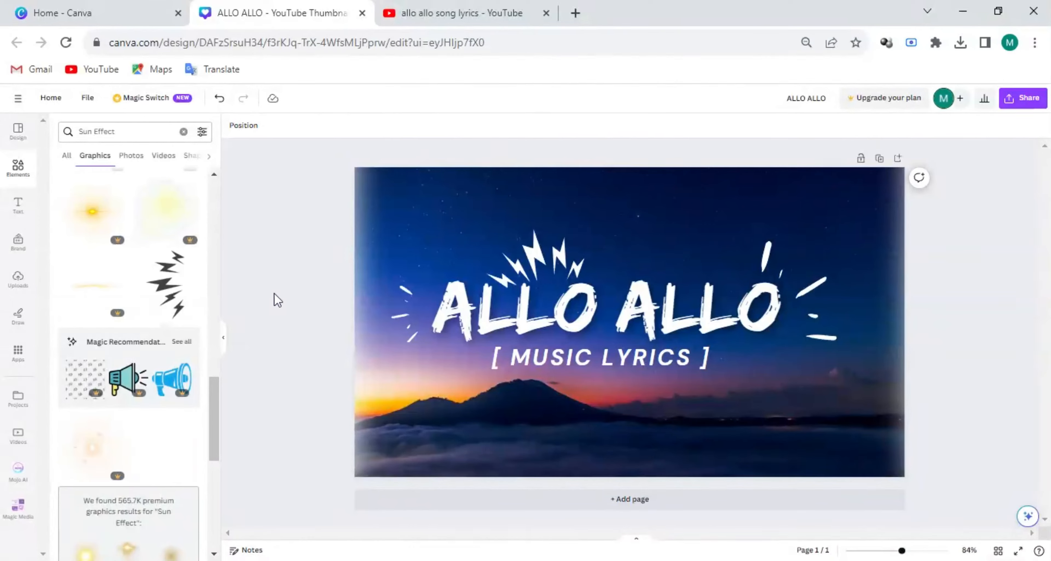
left_click(4, 205)
left_click(17, 242)
left_click(17, 279)
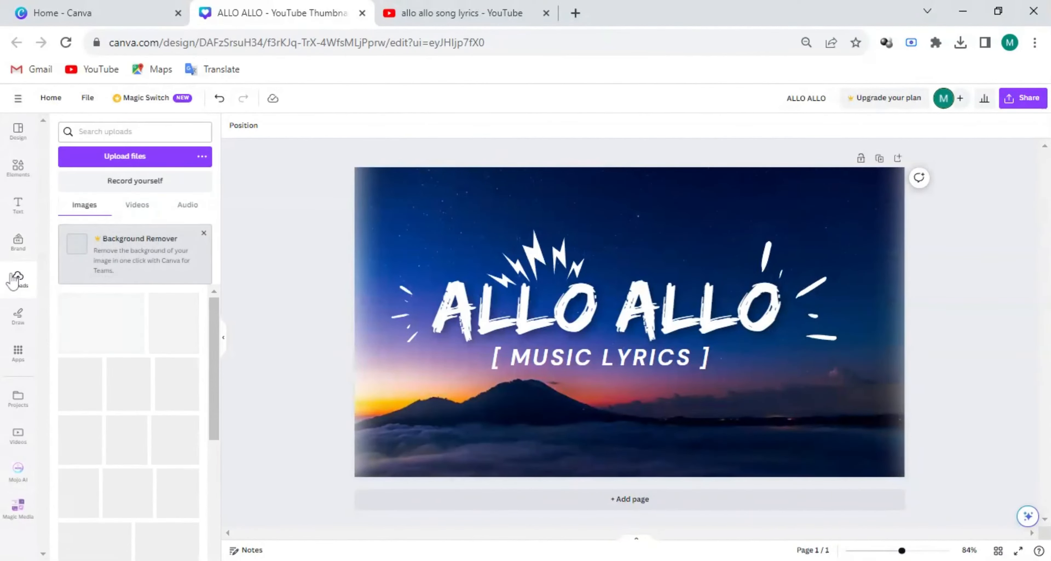
- Switch to the YouTube results for "allo allo song lyrics" and examine how other thumbnails combine titles with character artwork
left_click(418, 6)
scroll(448, 301, "up", 15)
scroll(449, 301, "down", 6)
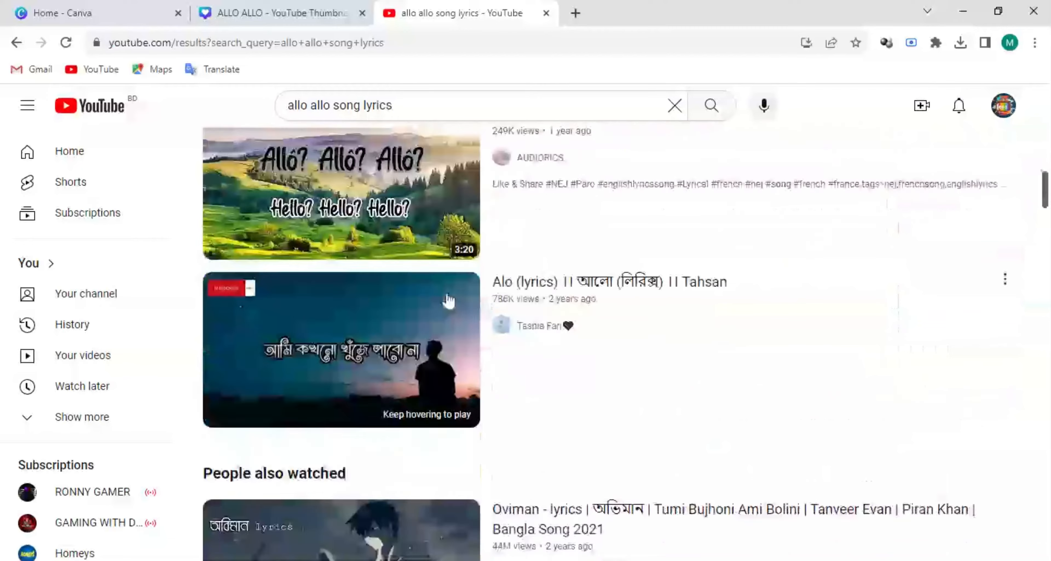
scroll(448, 301, "down", 15)
scroll(382, 298, "up", 4)
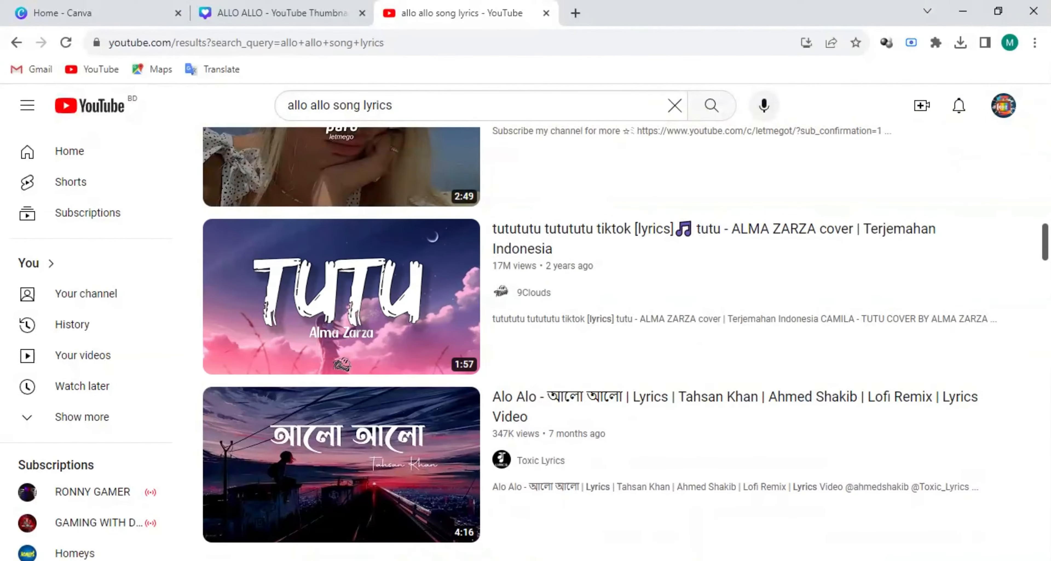
- Return to the Canva design, add a blank second page and search the photo elements for "Beautiful ANime Girl"
left_click(278, 14)
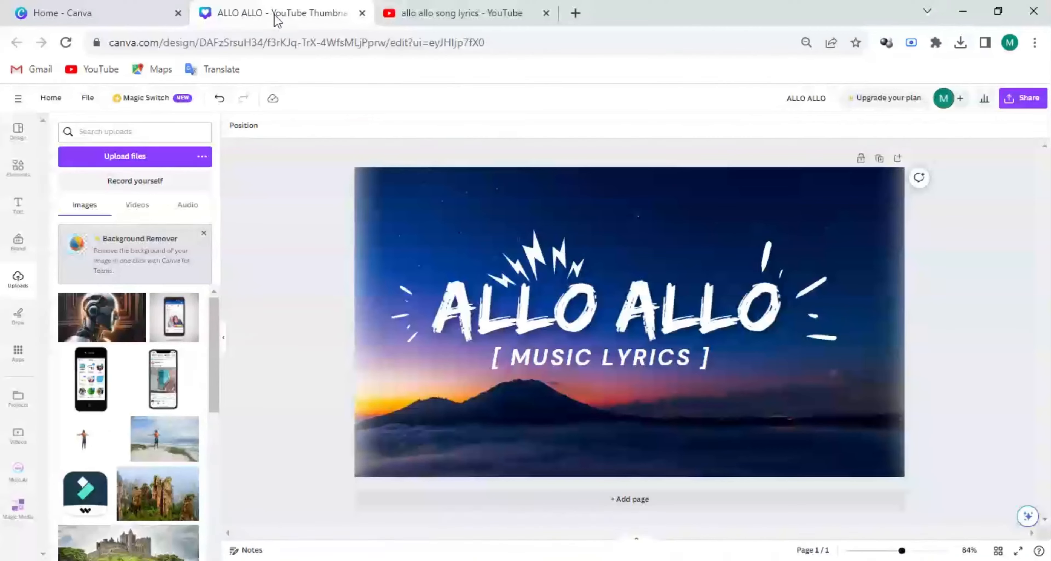
left_click(630, 498)
left_click(19, 168)
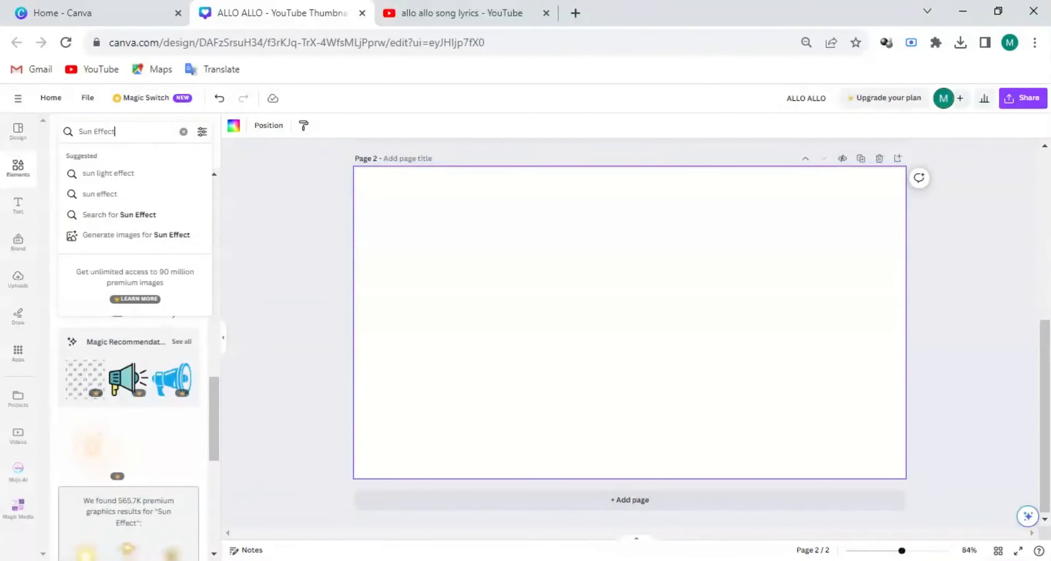
key("ctrl+a")
type("Beautiful AN")
type("ime Girl")
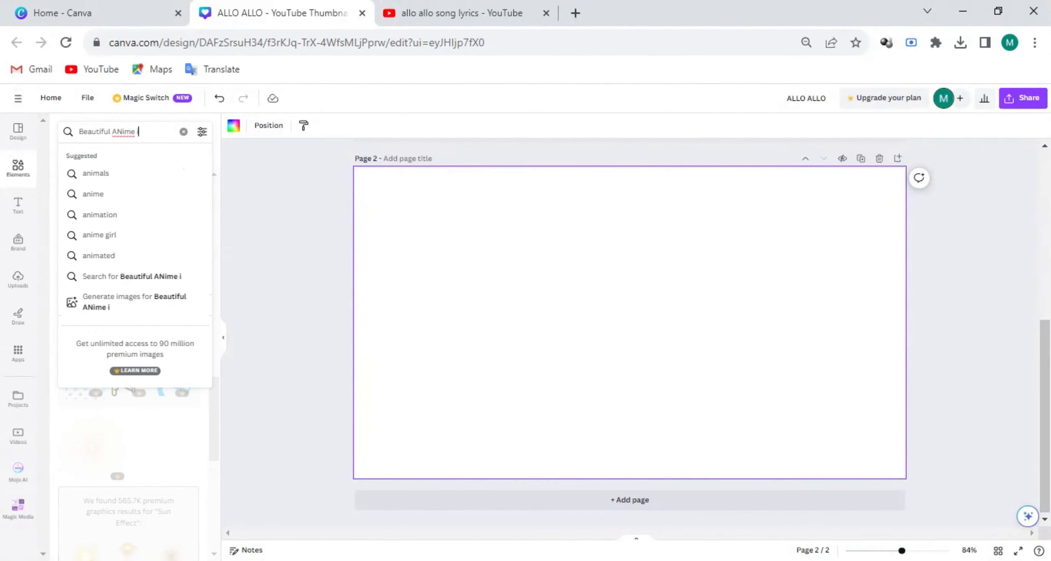
key("Return")
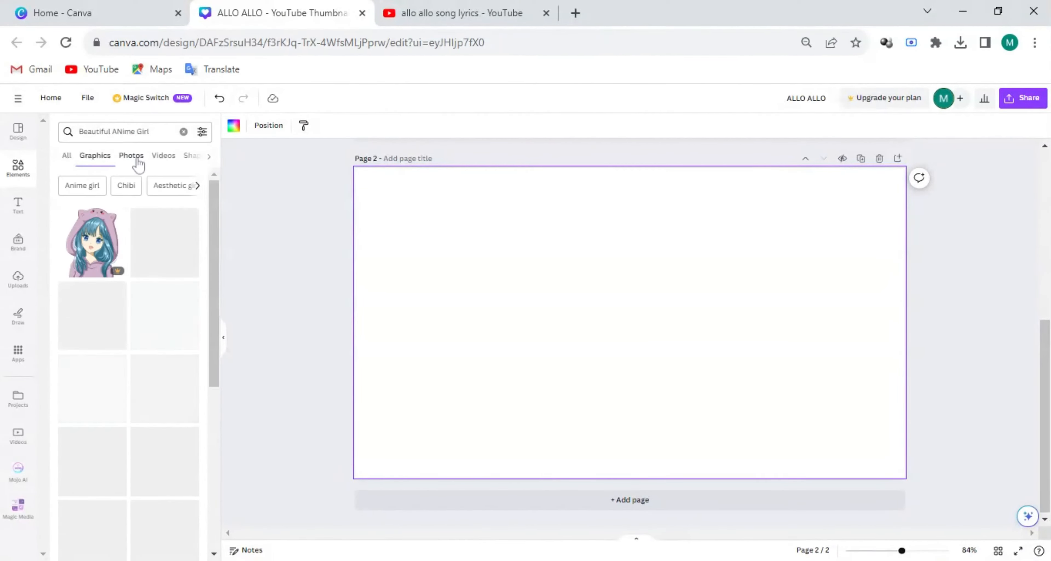
left_click(132, 156)
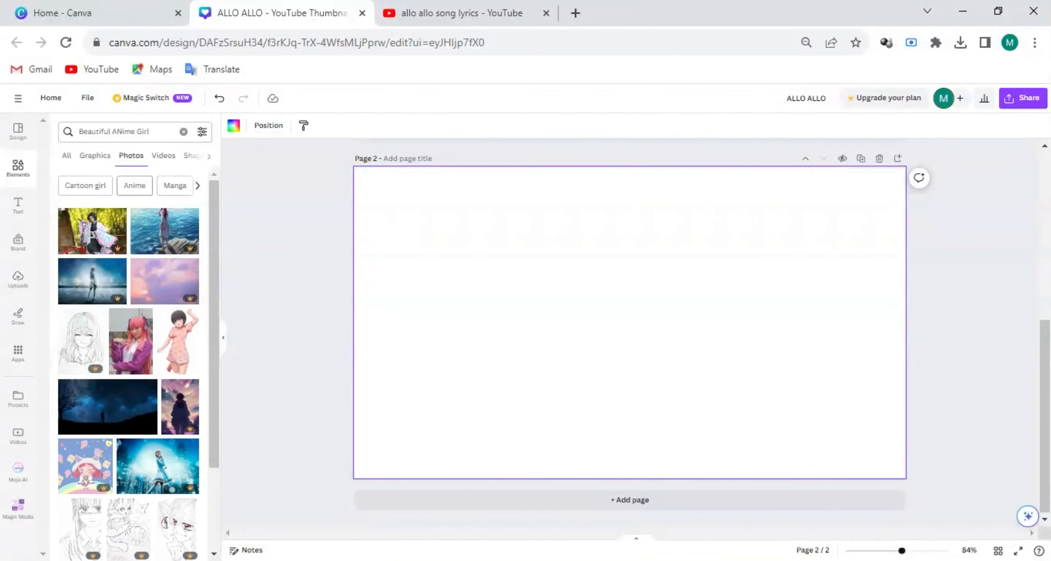
- Fill page 2 with the starry night photo showing a couple's silhouette and a bare tree
scroll(120, 298, "down", 5)
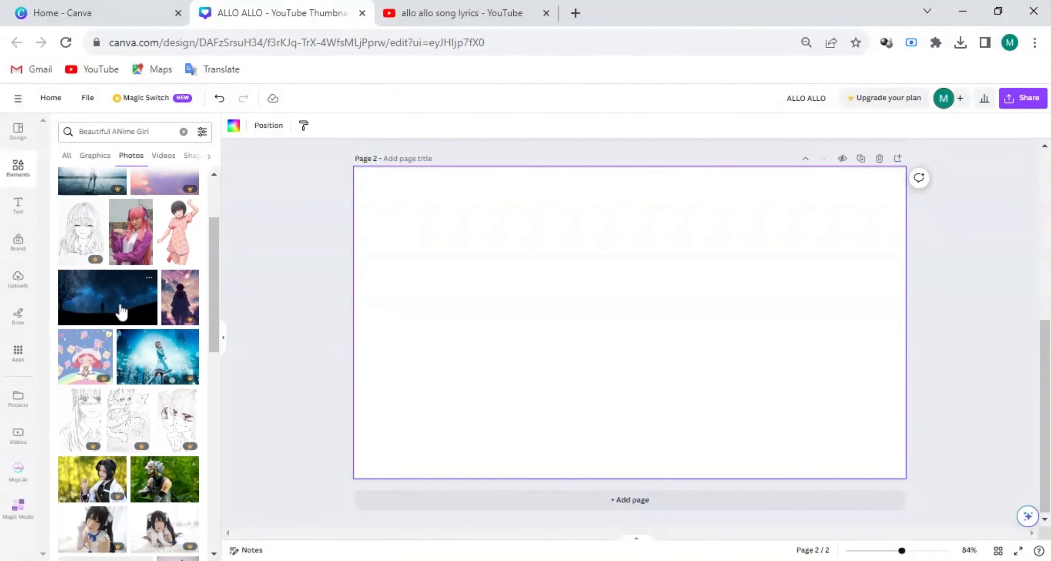
left_click(122, 241)
left_click_drag(189, 269, 361, 401)
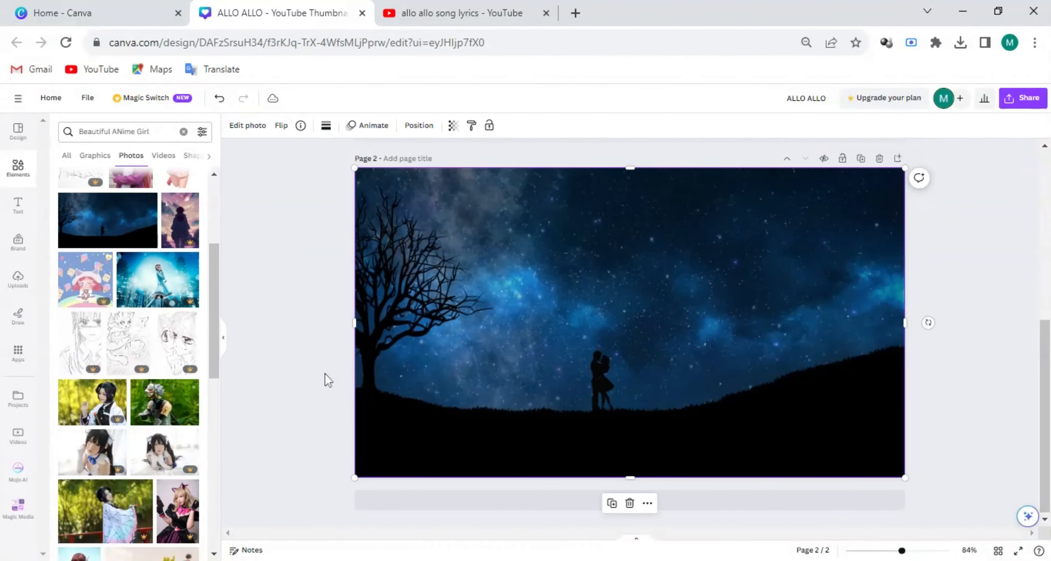
- Add a heading reading "TUTU" to page 2 and set its font to Edo, following the YouTube reference thumbnail
left_click(18, 204)
left_click(116, 232)
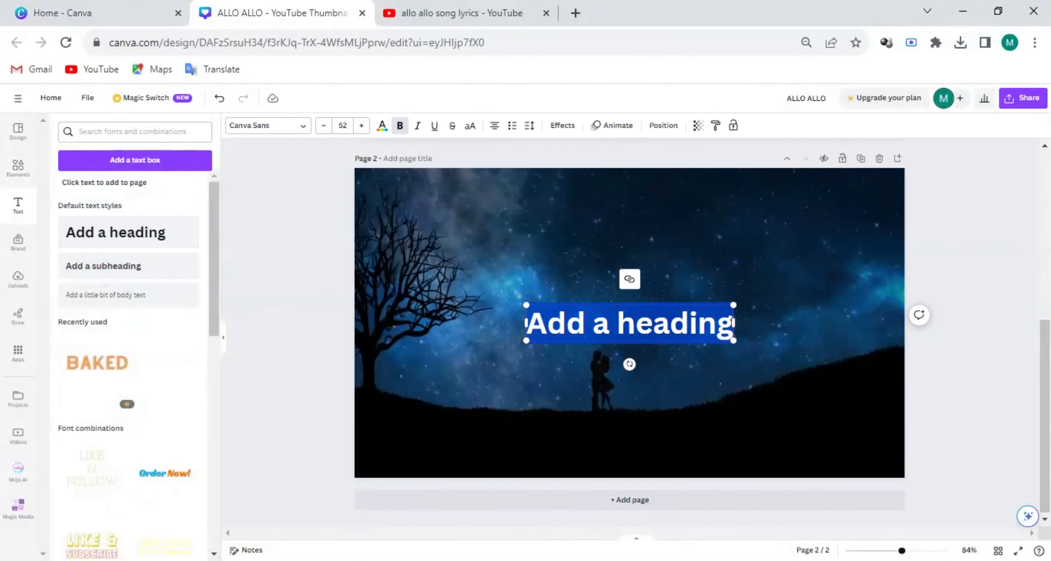
type("TUU")
left_click(404, 6)
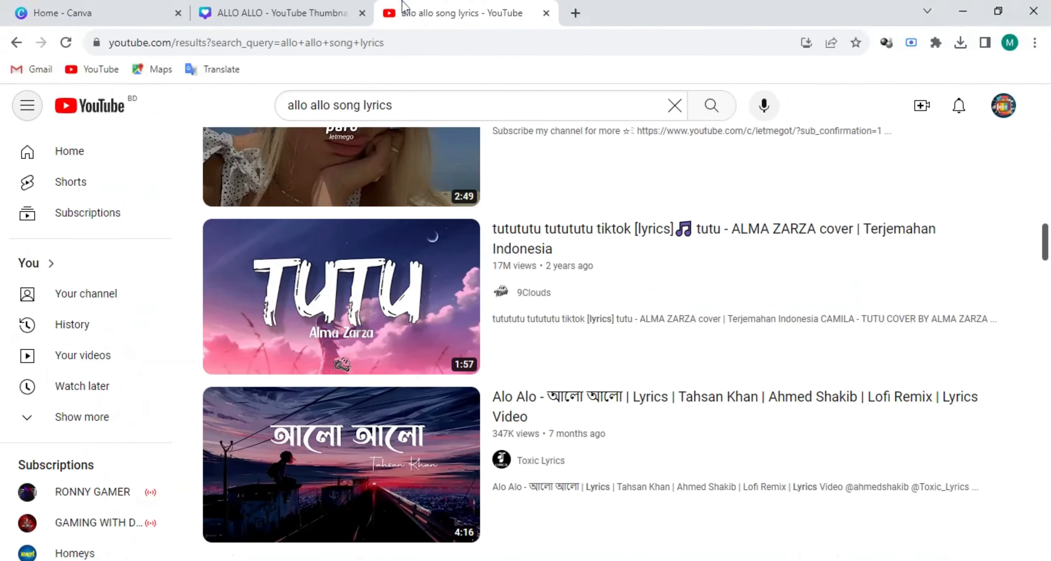
left_click(323, 6)
left_click(266, 127)
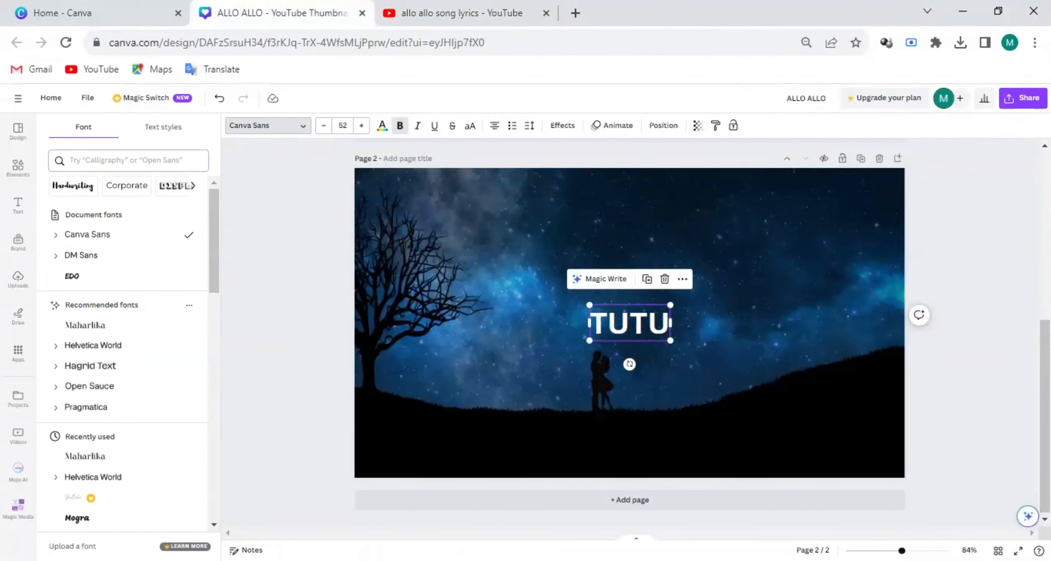
left_click(60, 160)
left_click(176, 276)
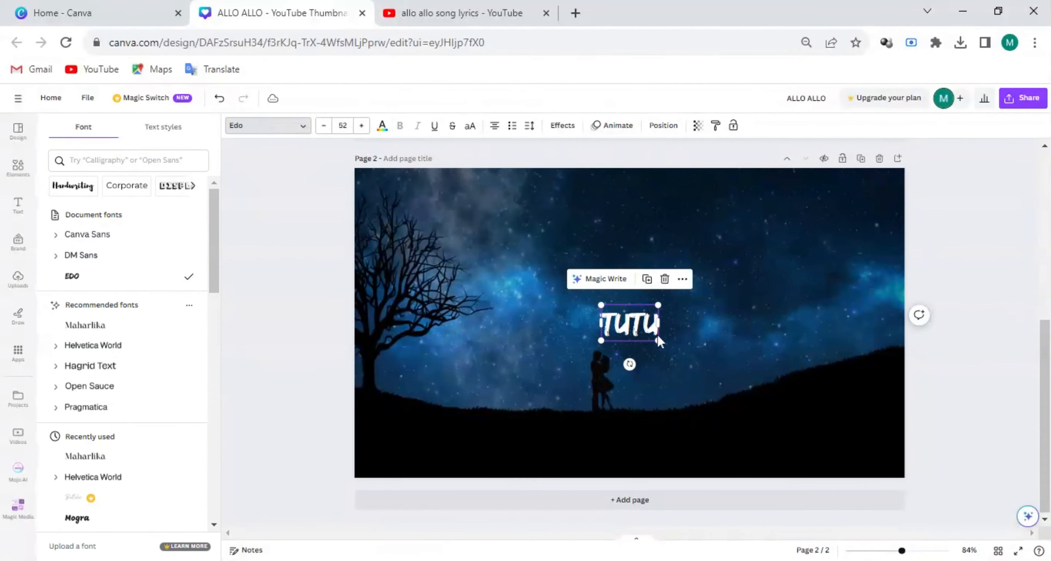
- Enlarge the TUTU heading to font size 268 and move it back to the middle of the page
left_click_drag(756, 434, 894, 489)
left_click(927, 461)
left_click_drag(851, 431, 703, 349)
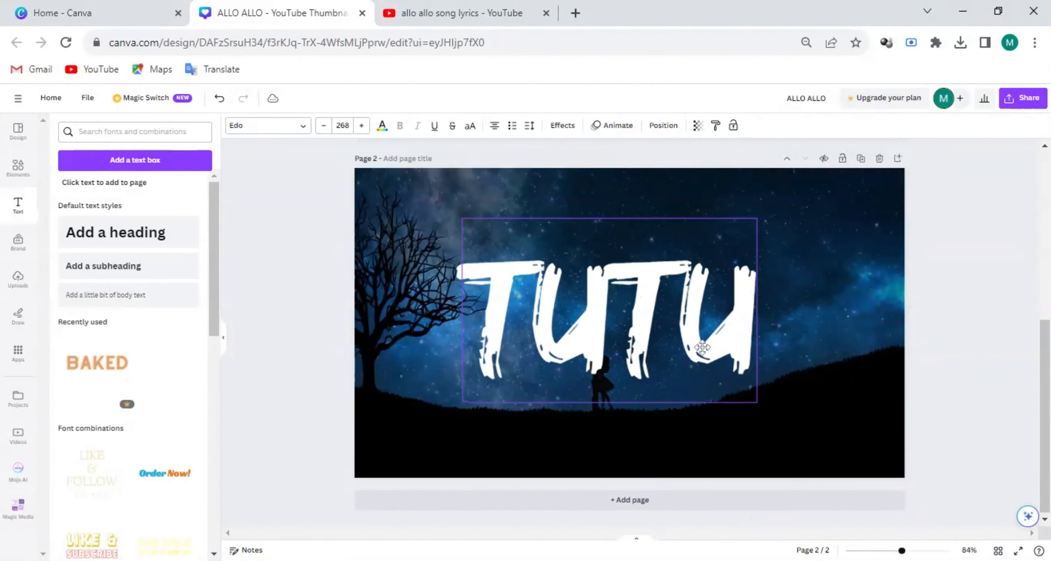
- Check the YouTube reference, give TUTU a thin black outline effect and recentre it on the page
left_click(400, 13)
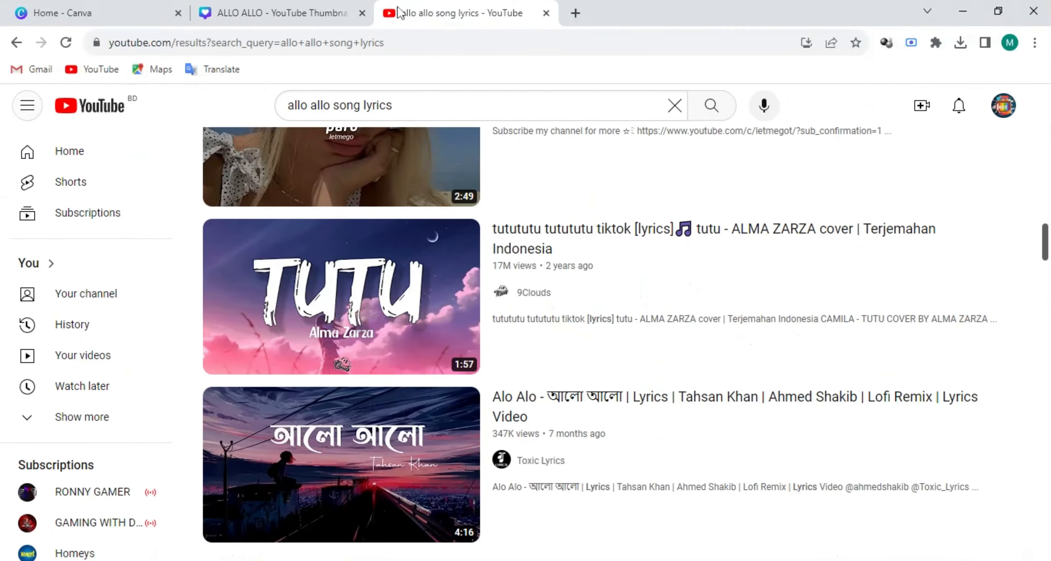
left_click(297, 6)
left_click(561, 126)
left_click(184, 278)
left_click(187, 331)
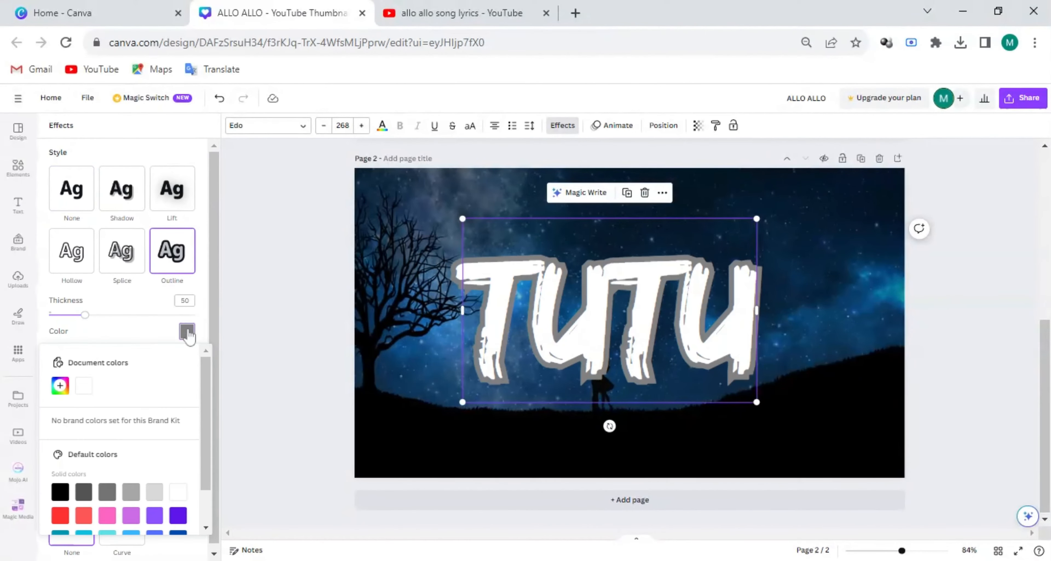
left_click(60, 492)
left_click_drag(72, 320, 46, 312)
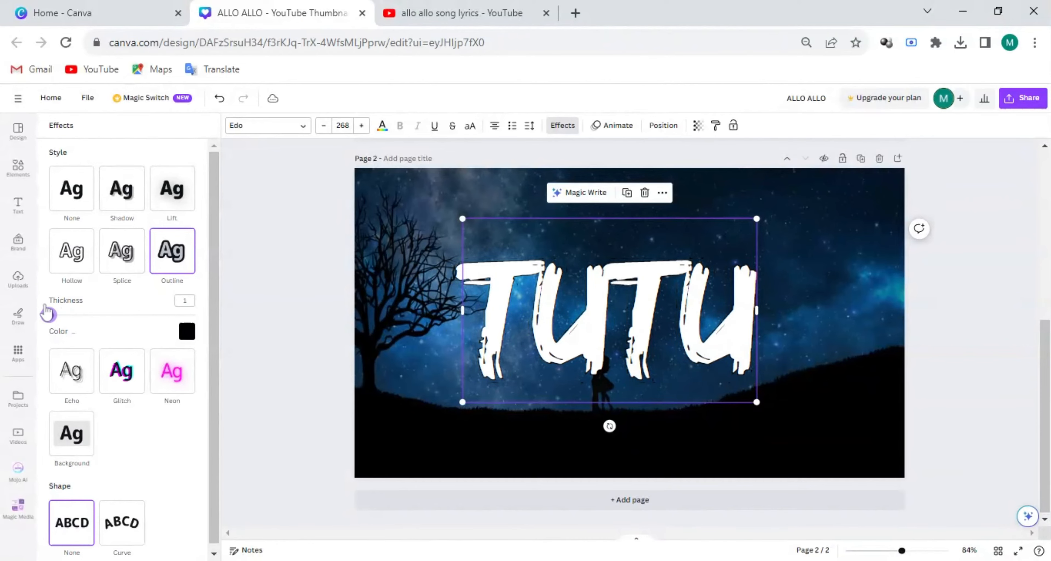
left_click(291, 318)
left_click(570, 303)
- Duplicate the TUTU text after checking the YouTube reference and shrink the copy to font size 109
left_click(406, 6)
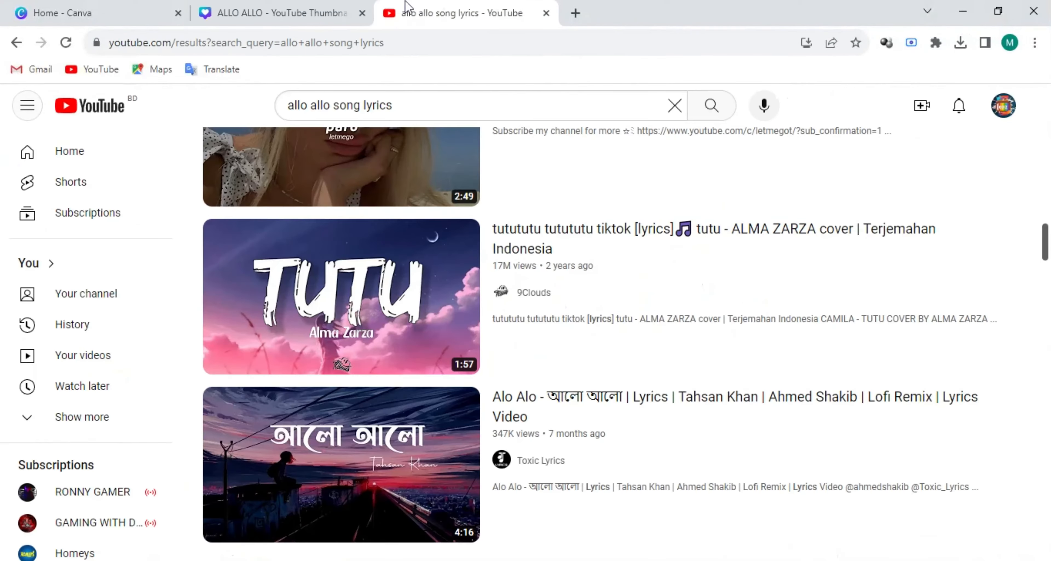
left_click(307, 4)
key("ctrl+d")
left_click_drag(749, 419, 573, 311)
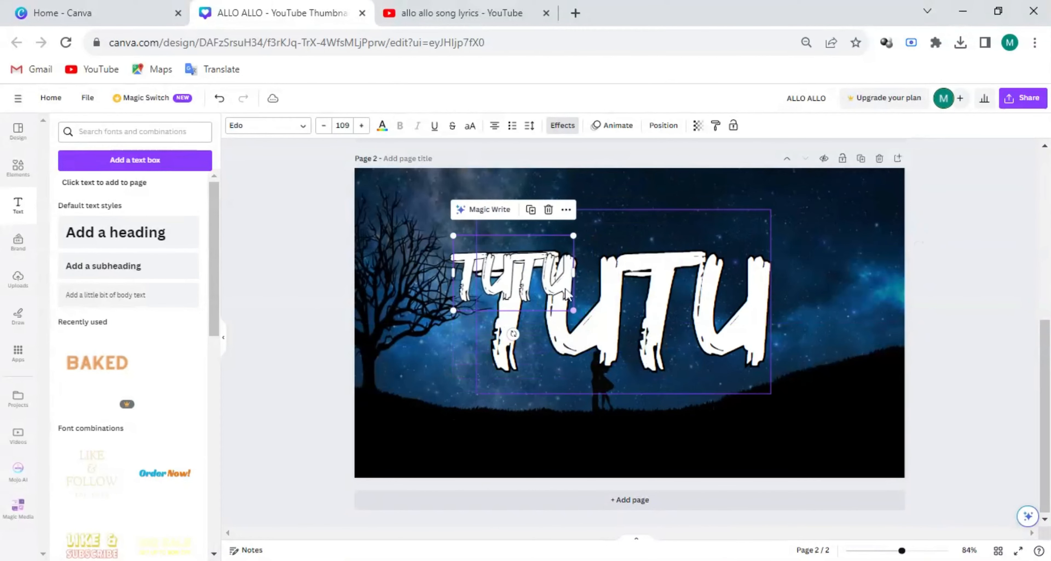
- Replace the smaller copy's wording with "ALMA ZARZA" and compare it with the YouTube reference thumbnail
double_click(515, 274)
type("ALMA")
key("BackSpace")
key("BackSpace")
key("BackSpace")
key("BackSpace")
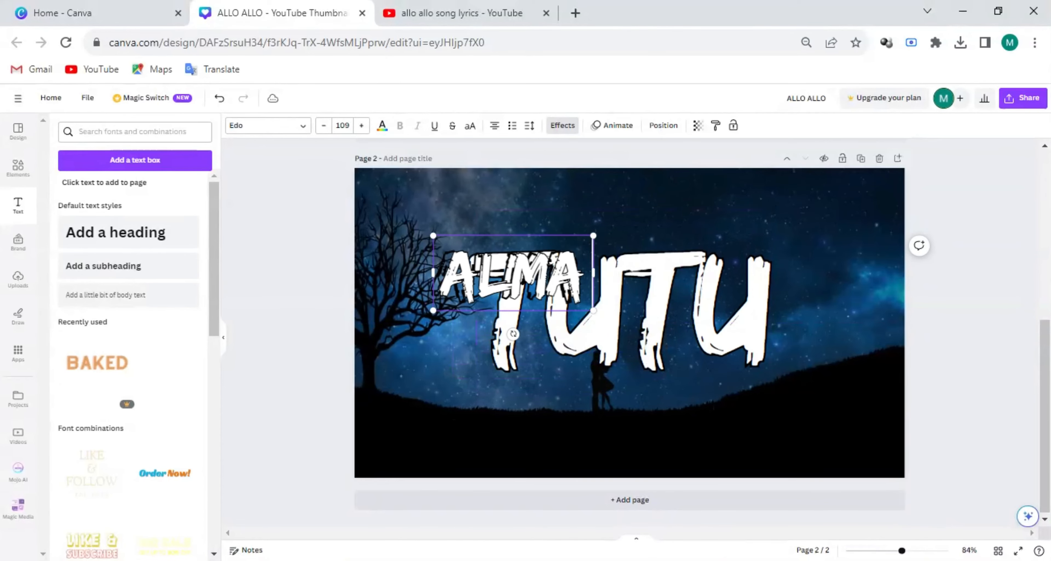
type("ALMA ZARZA")
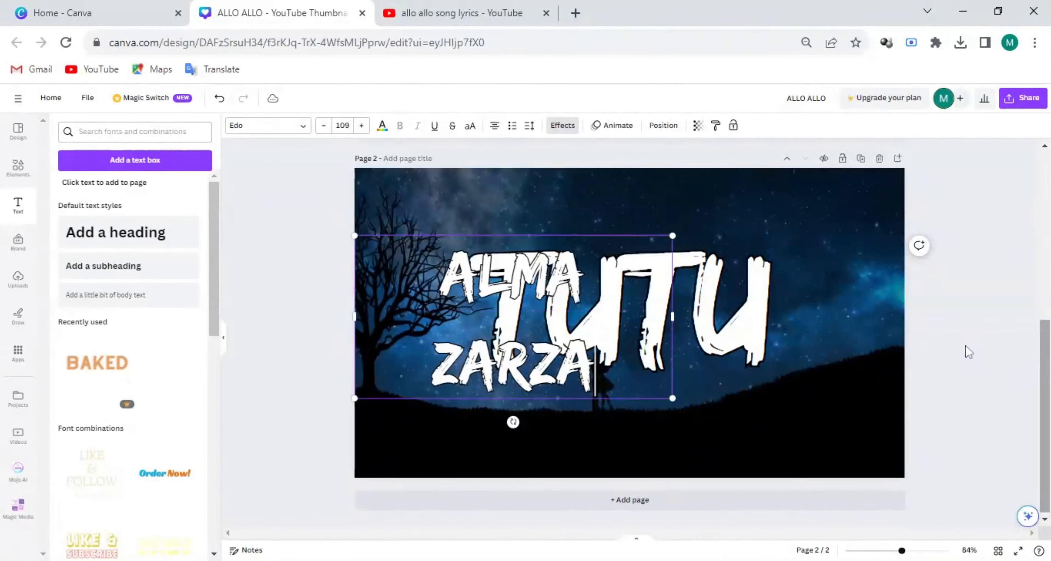
left_click(471, 5)
left_click(282, 13)
left_click_drag(499, 308, 638, 387)
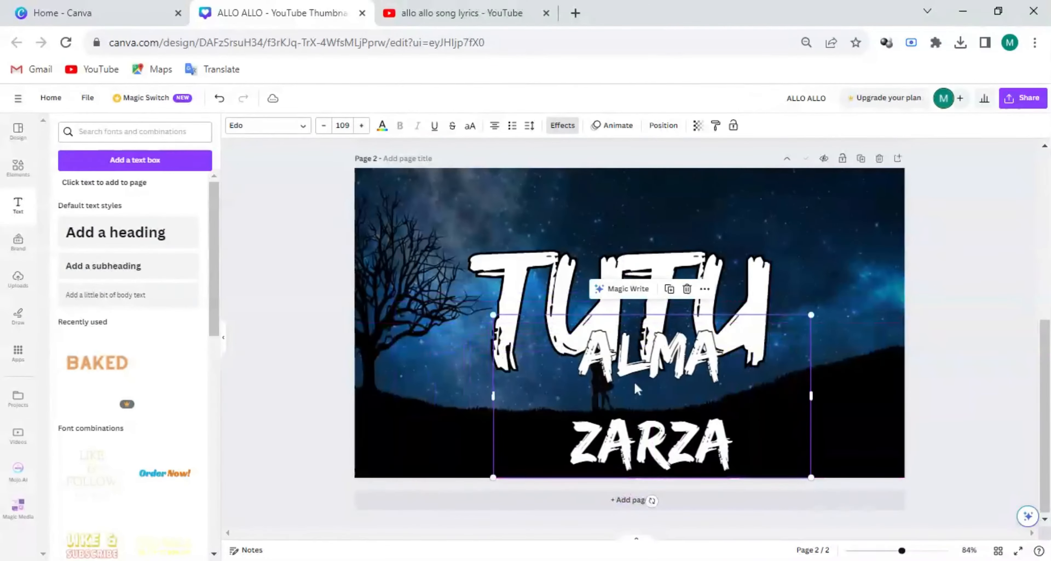
left_click_drag(819, 397, 928, 396)
left_click(250, 126)
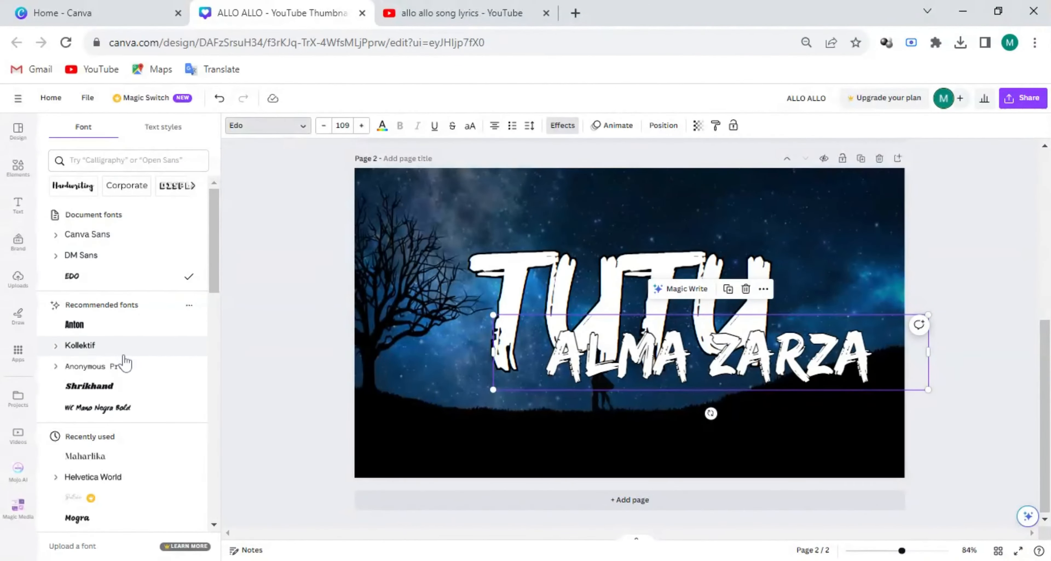
left_click(93, 370)
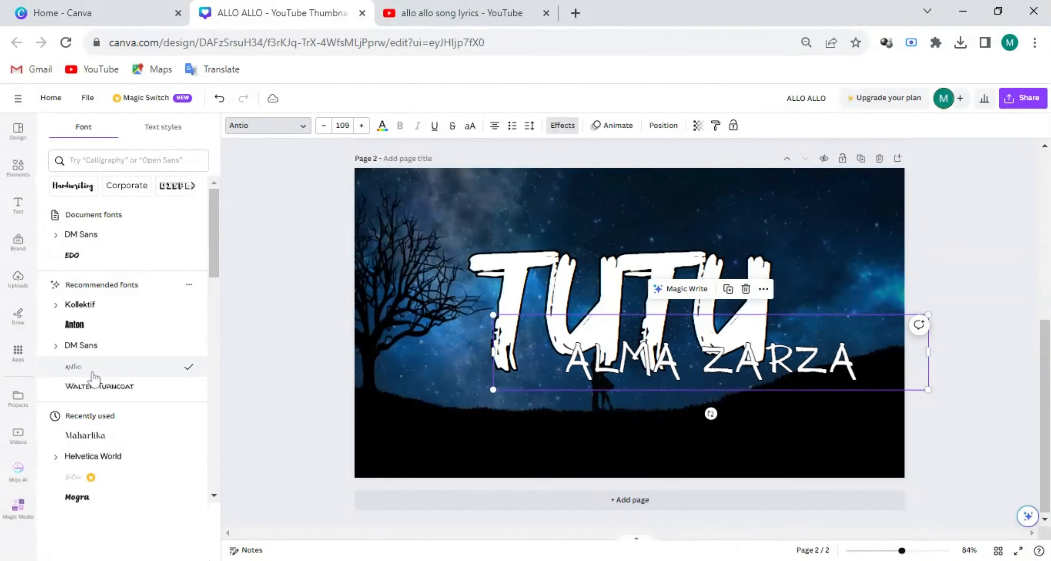
- Shrink ALMA ZARZA to font size 39.6 beneath TUTU and set its letter spacing to 377, keeping it on one line
left_click_drag(814, 370, 750, 419)
left_click_drag(844, 419, 548, 375)
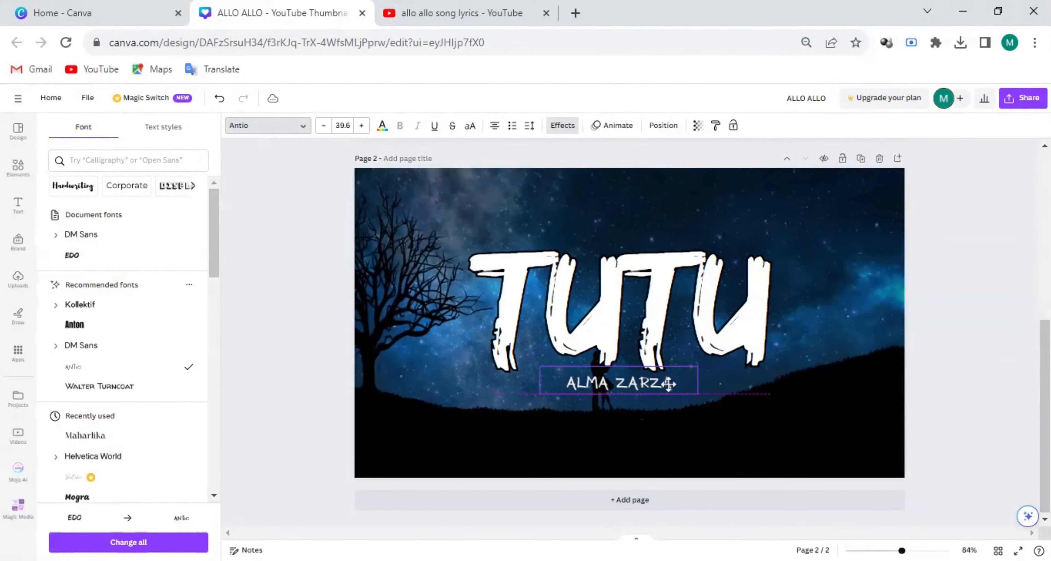
left_click(537, 126)
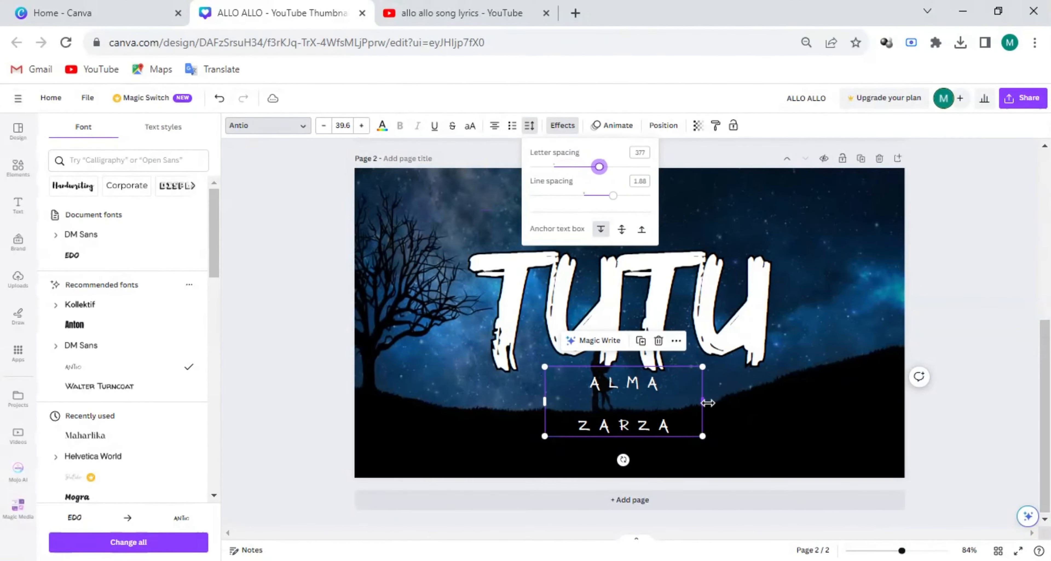
left_click_drag(708, 403, 715, 383)
left_click(772, 405)
left_click(294, 262)
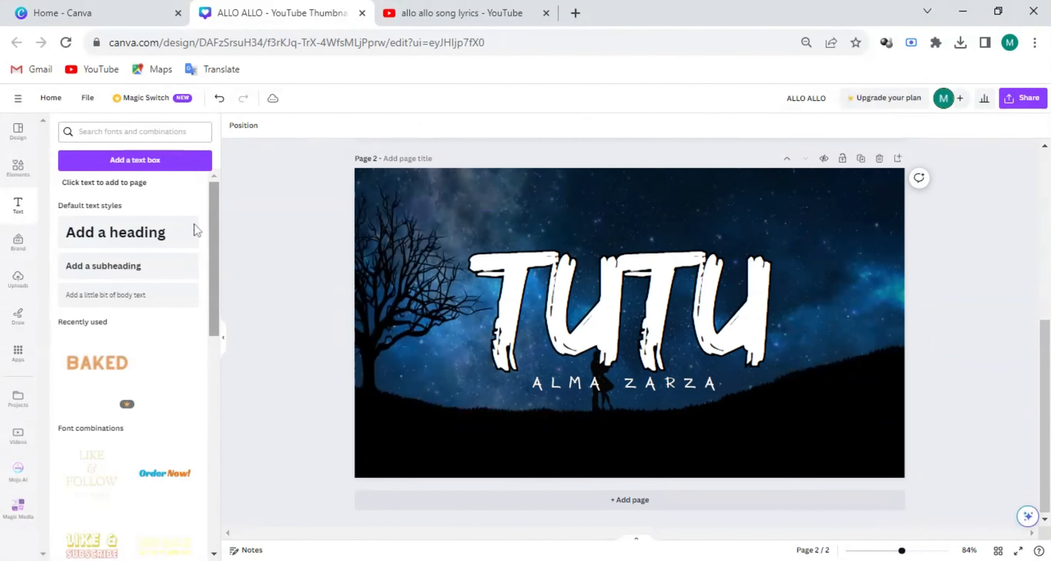
- Look through the remaining anime girl photos and search the photo elements for "Pink ANime Girl"
left_click(18, 167)
scroll(128, 367, "down", 10)
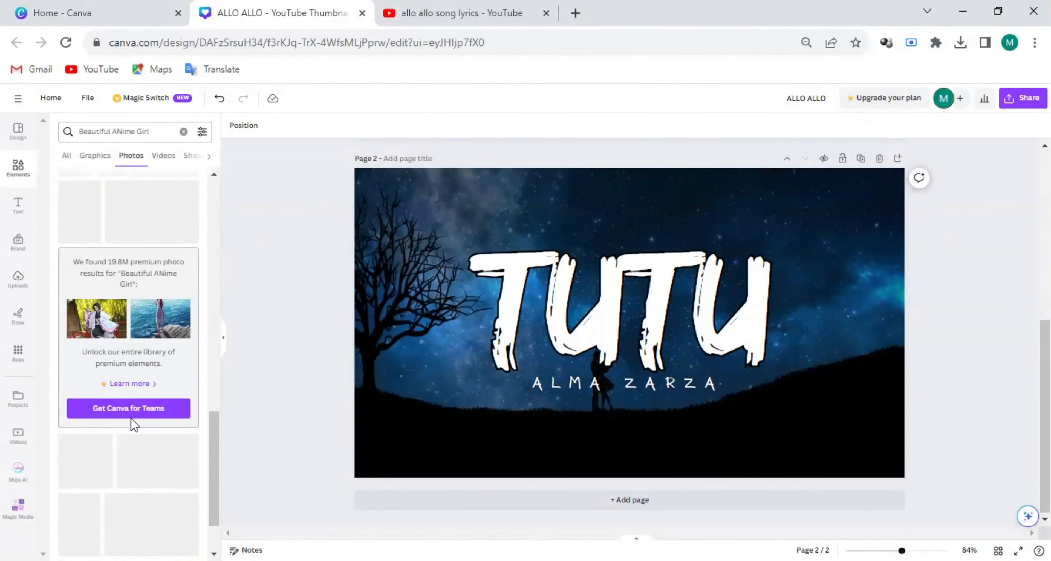
scroll(134, 425, "down", 5)
double_click(93, 131)
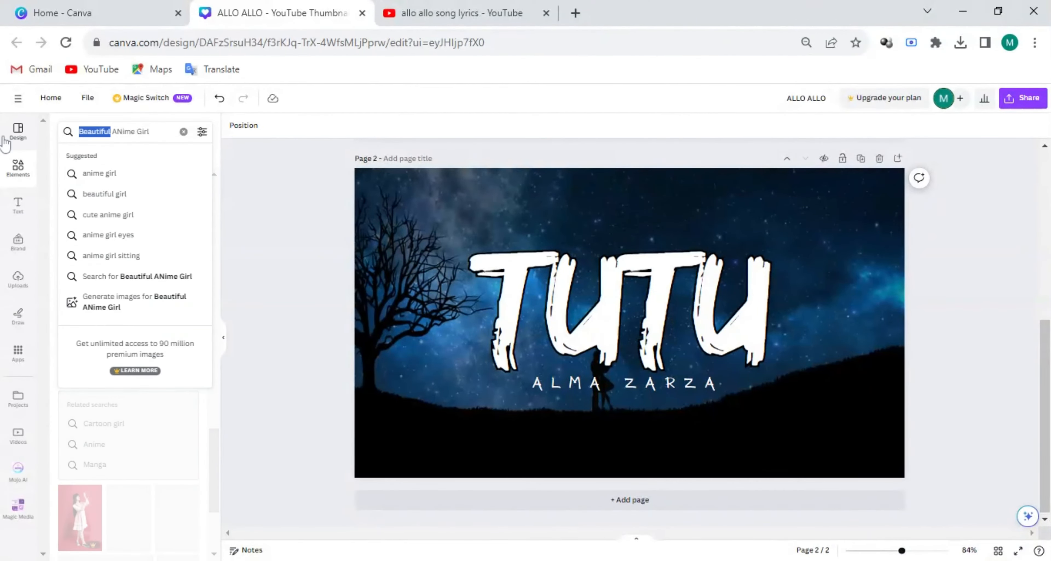
type("Pink")
key("Return")
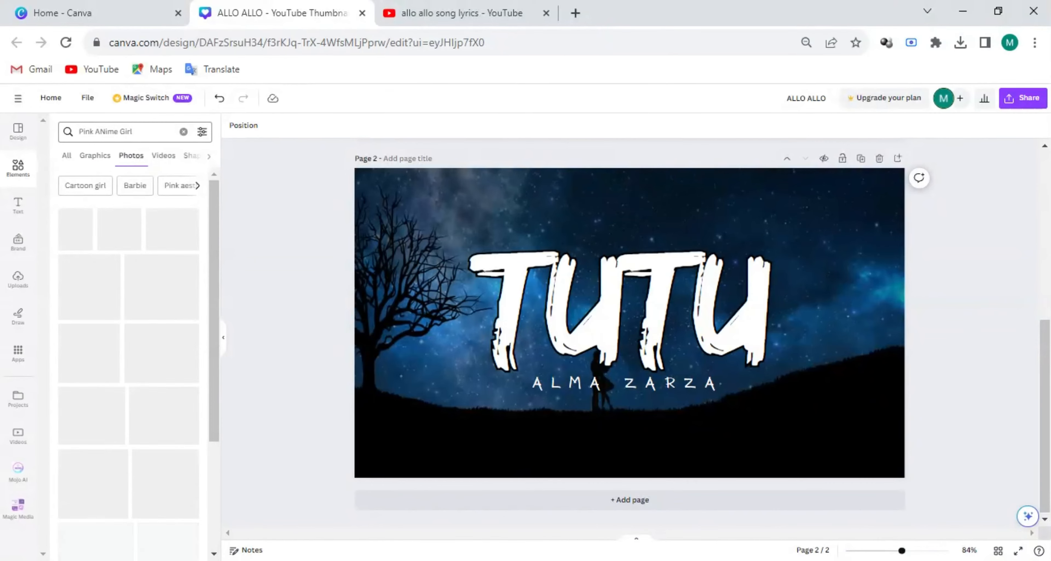
- Search the photo elements for "Pink Cartoon"
scroll(129, 360, "down", 3)
left_click_drag(97, 131, 150, 128)
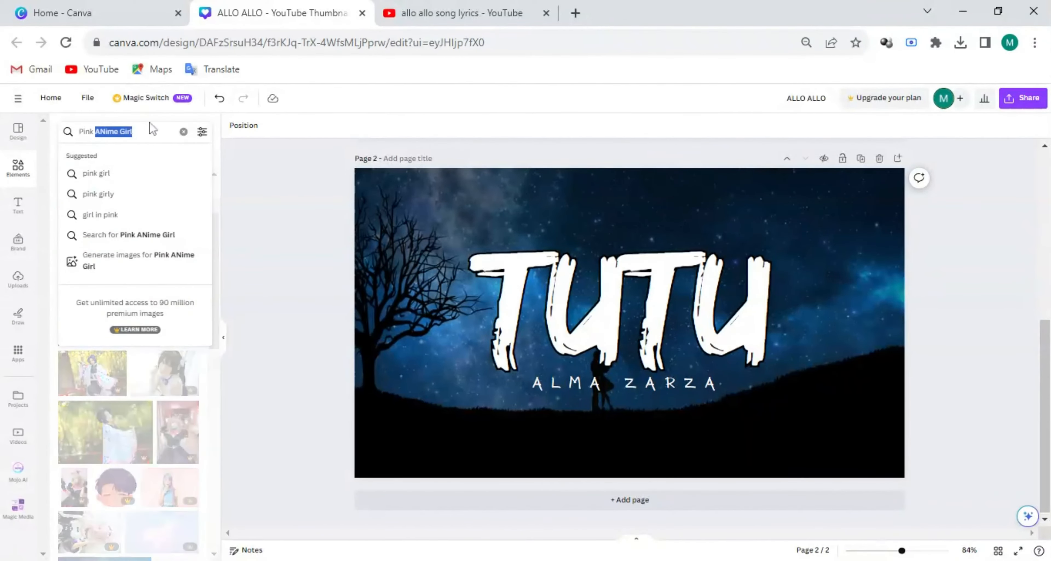
key("BackSpace")
type("Cart")
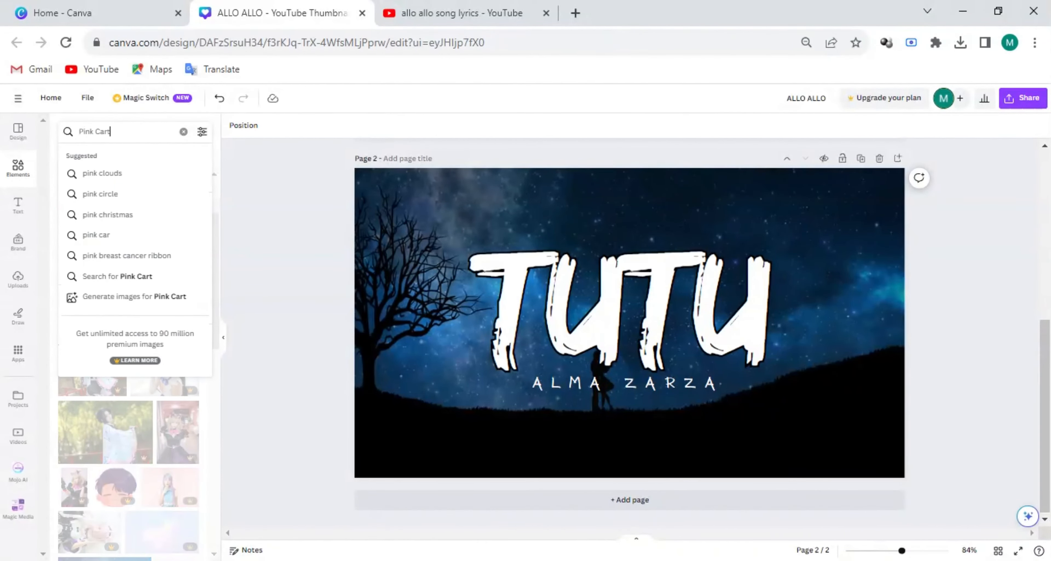
type("oon")
key("Return")
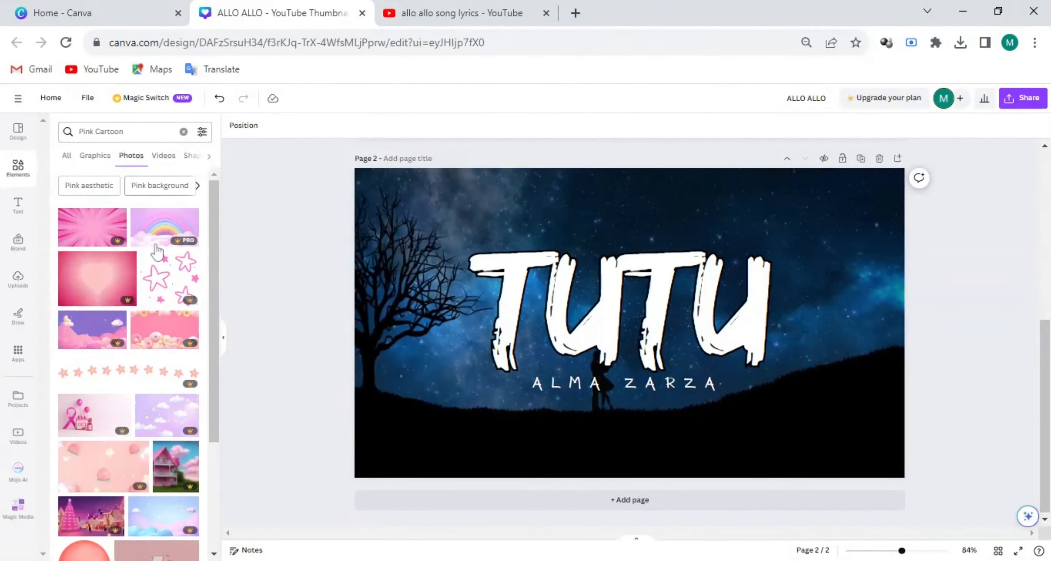
- Try the pink watercolour, pink-blue gradient and pink tulip photos as page 2's background, undoing the first two
scroll(143, 379, "down", 4)
left_click(188, 470)
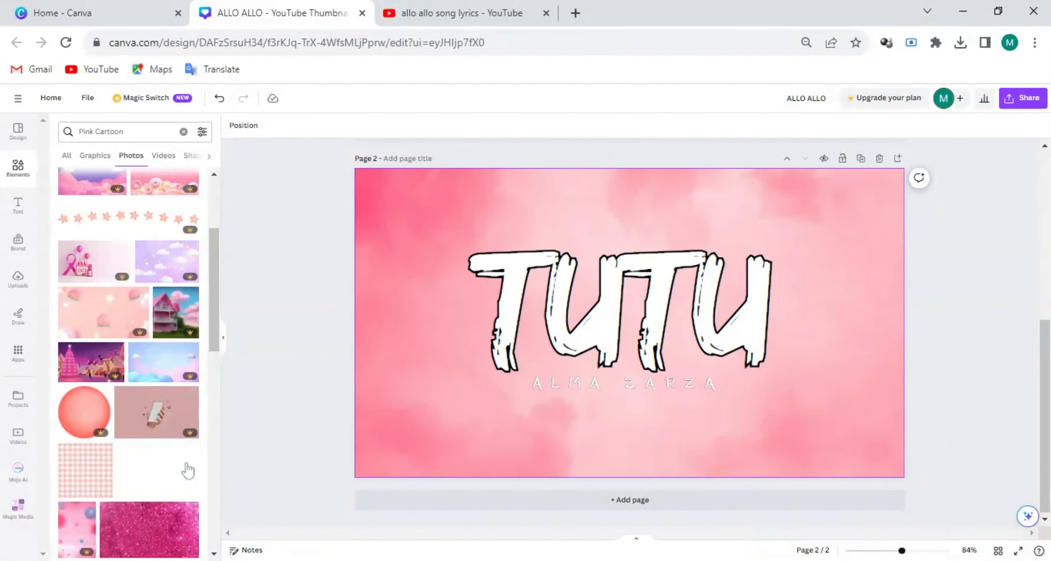
key("ctrl+z")
scroll(83, 338, "down", 8)
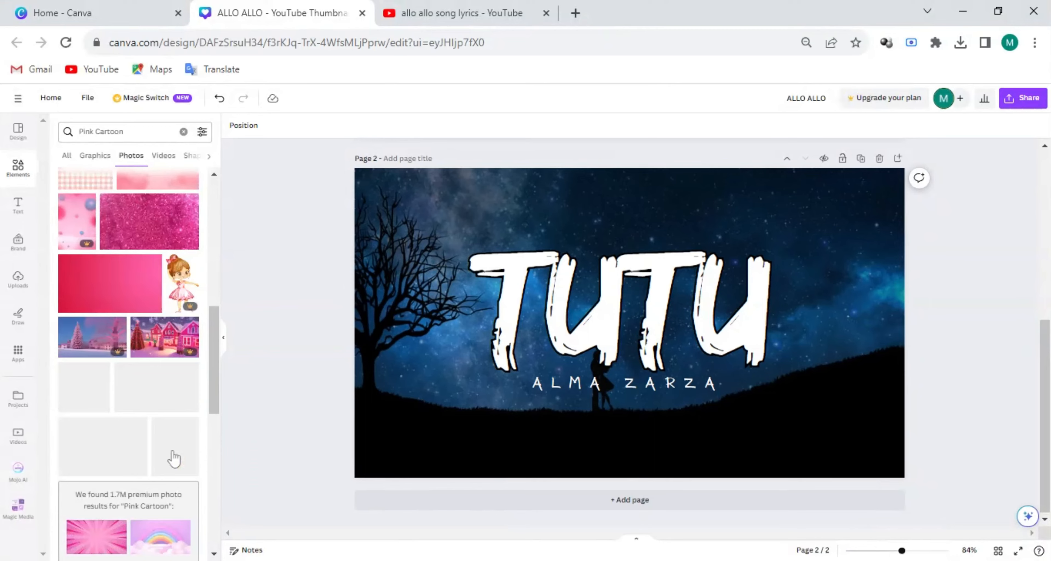
scroll(104, 384, "down", 8)
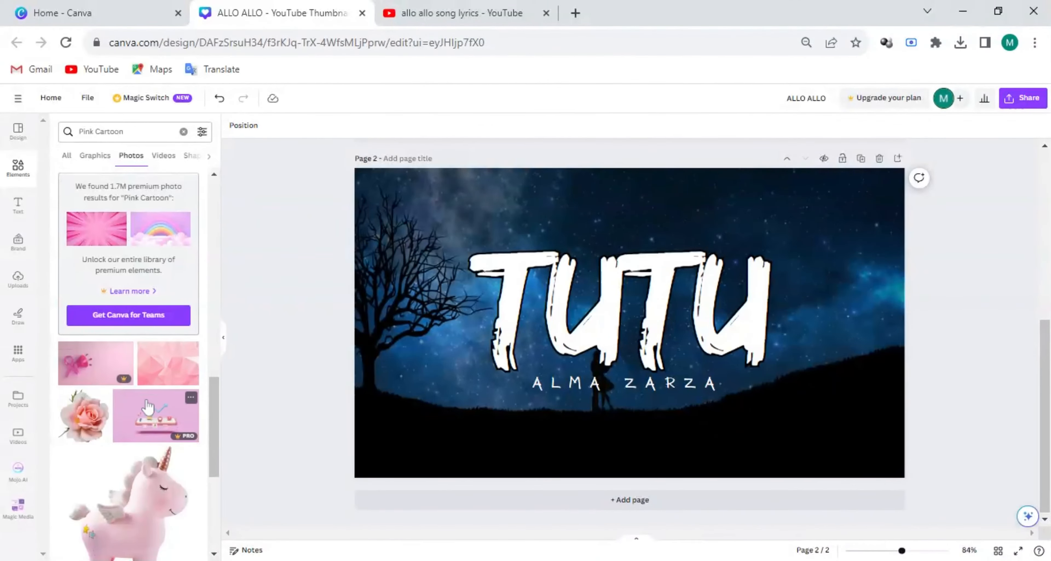
scroll(148, 406, "down", 11)
left_click(117, 347)
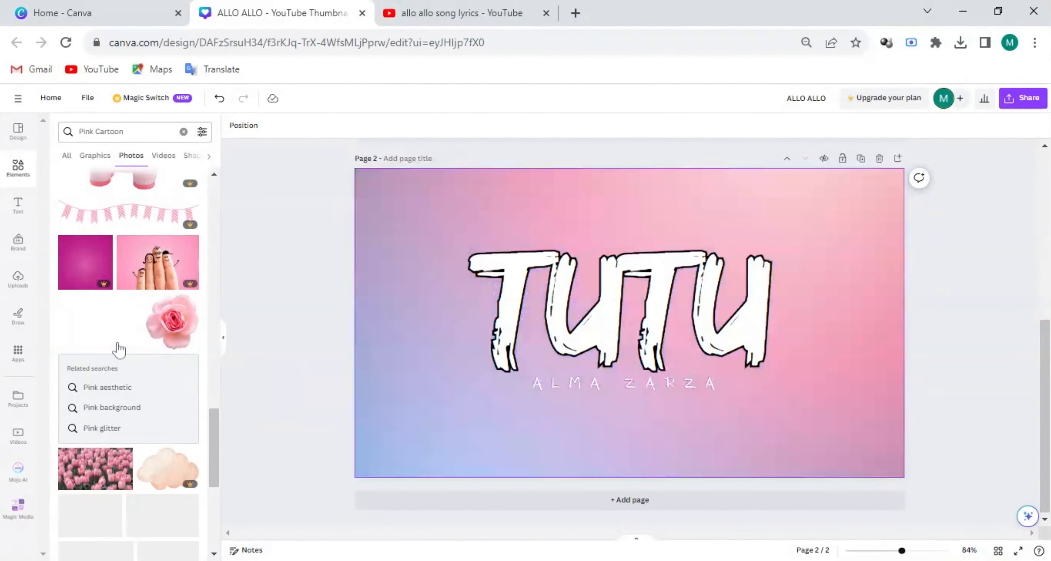
key("ctrl+z")
scroll(118, 349, "down", 4)
left_click_drag(92, 313, 578, 381)
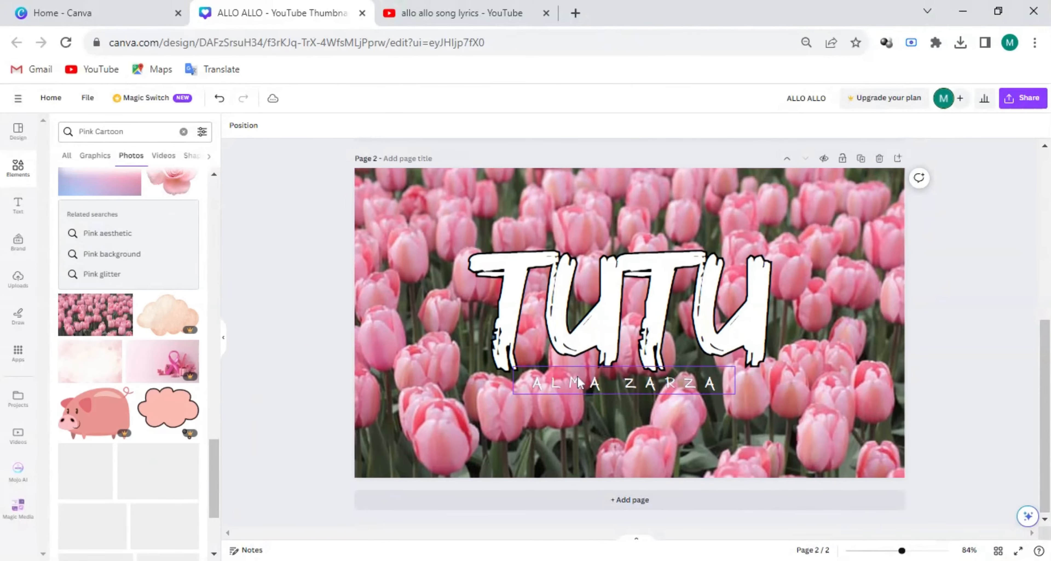
- Enlarge the ALMA ZARZA text to font size 48.1 and centre it on the page beneath TUTU
left_click(578, 378)
mouse_move(733, 391)
left_mouse_down()
mouse_move(781, 397)
mouse_move(720, 391)
left_mouse_up()
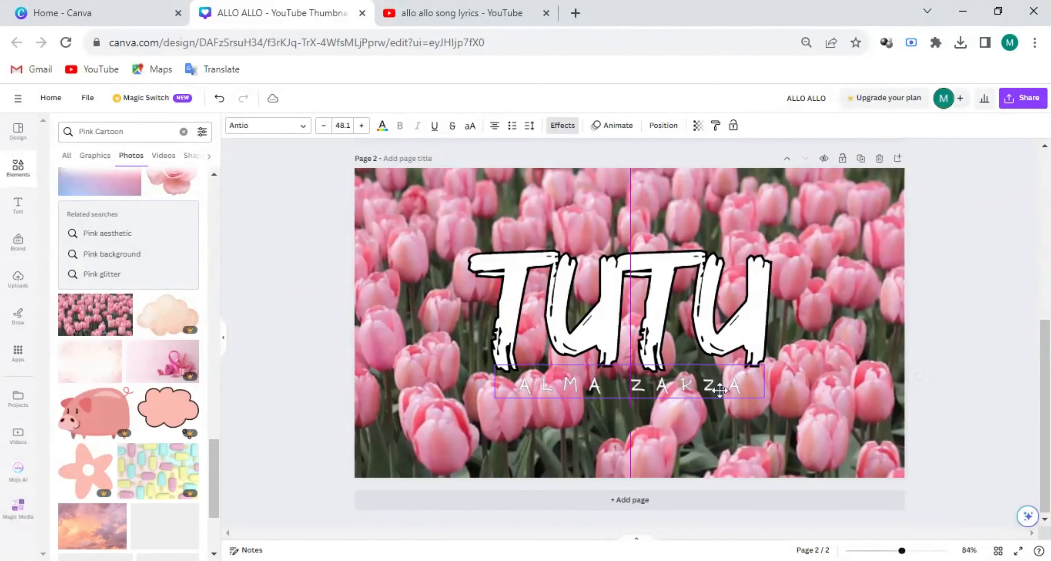
- Set the pink sunset cloud photo as page 2's background and enlarge both texts together, centred on the page
scroll(97, 439, "down", 4)
left_click(108, 386)
left_click_drag(295, 210, 800, 415)
left_click(1007, 333)
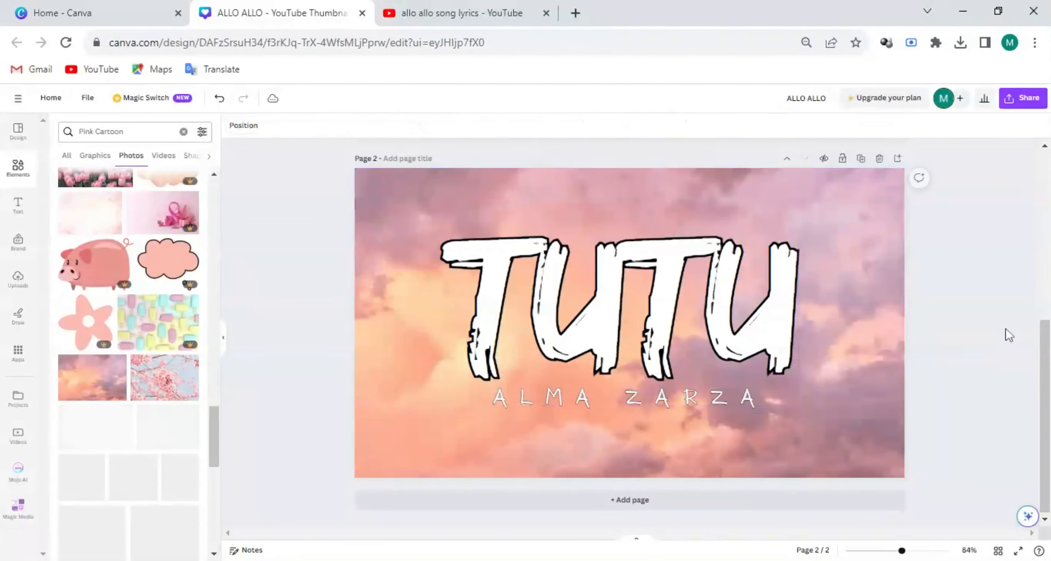
- Open the design's download options, reopening them while they are still loading
left_click(1023, 98)
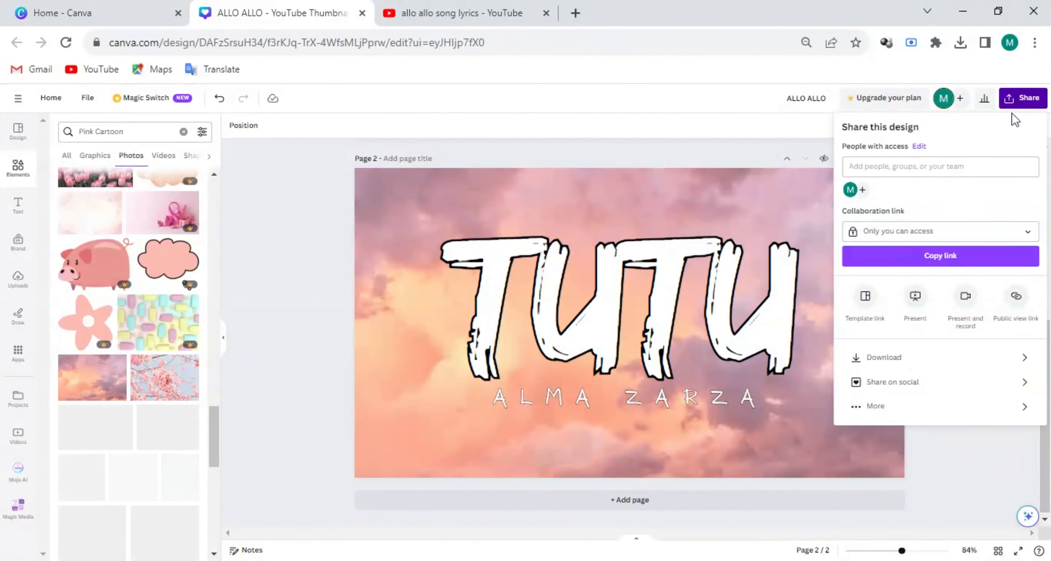
left_click(910, 362)
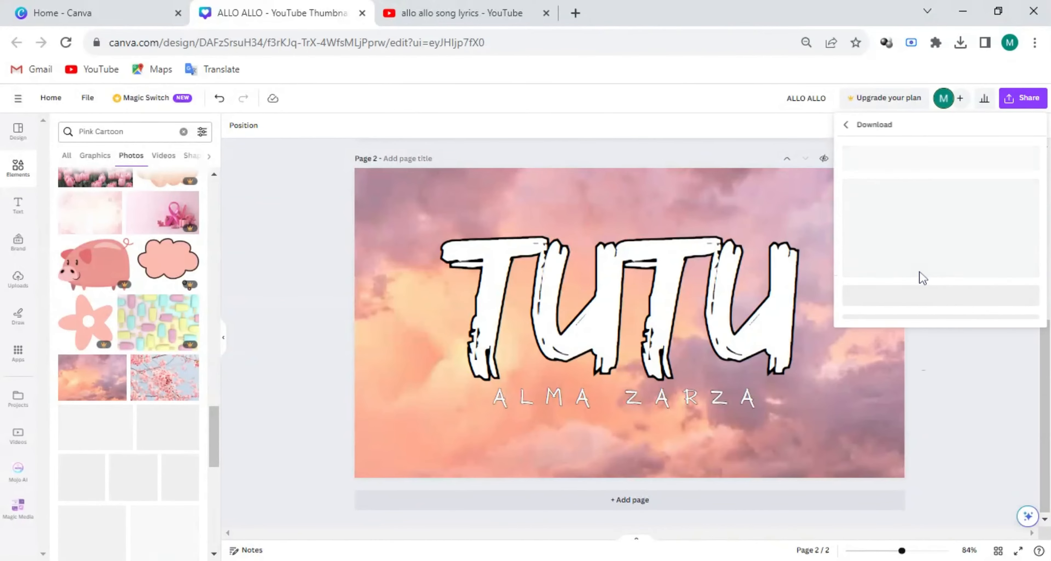
scroll(777, 302, "up", 6)
scroll(775, 316, "down", 6)
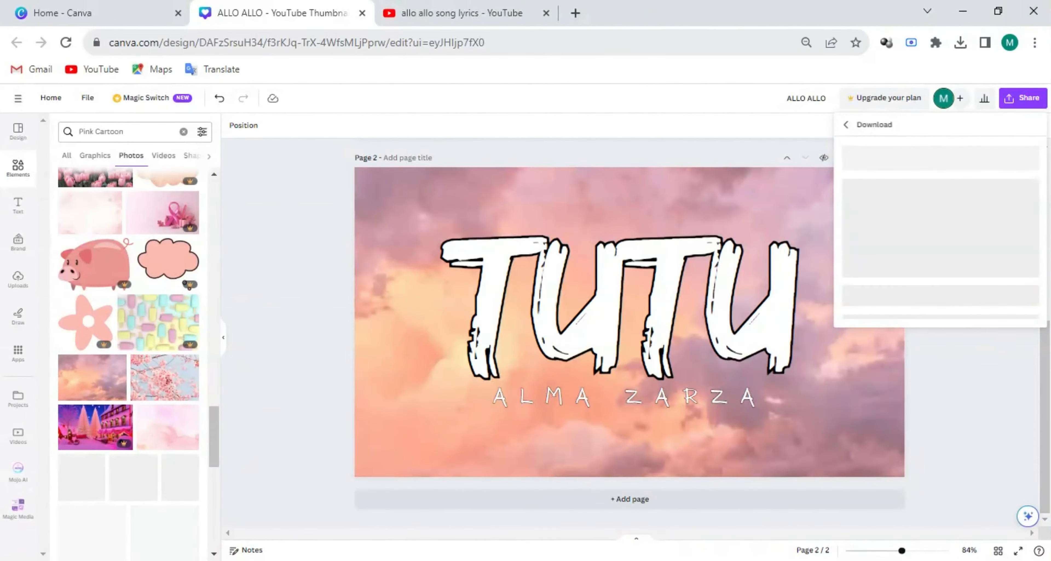
left_click(847, 126)
left_click(896, 358)
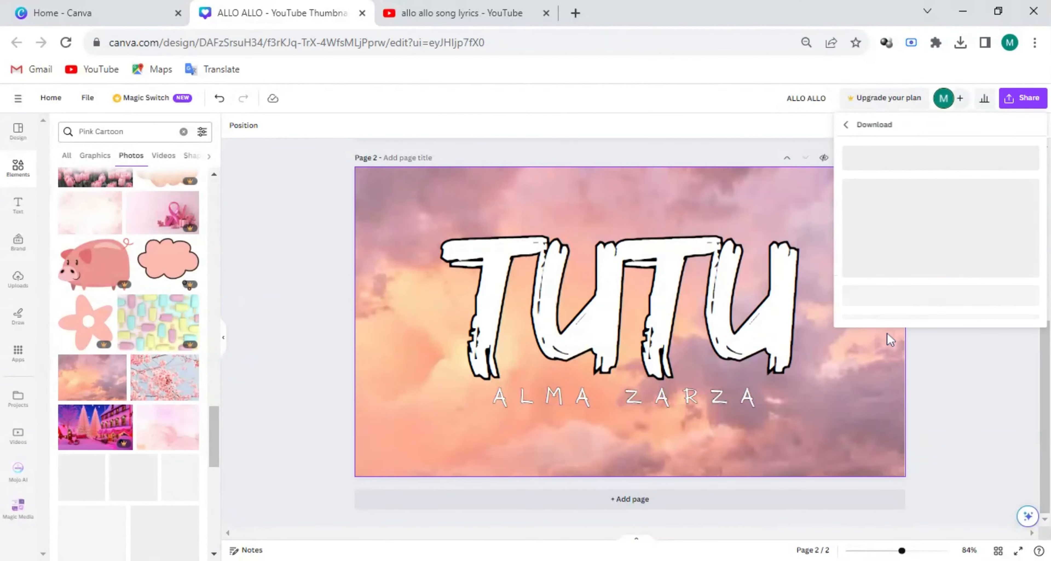